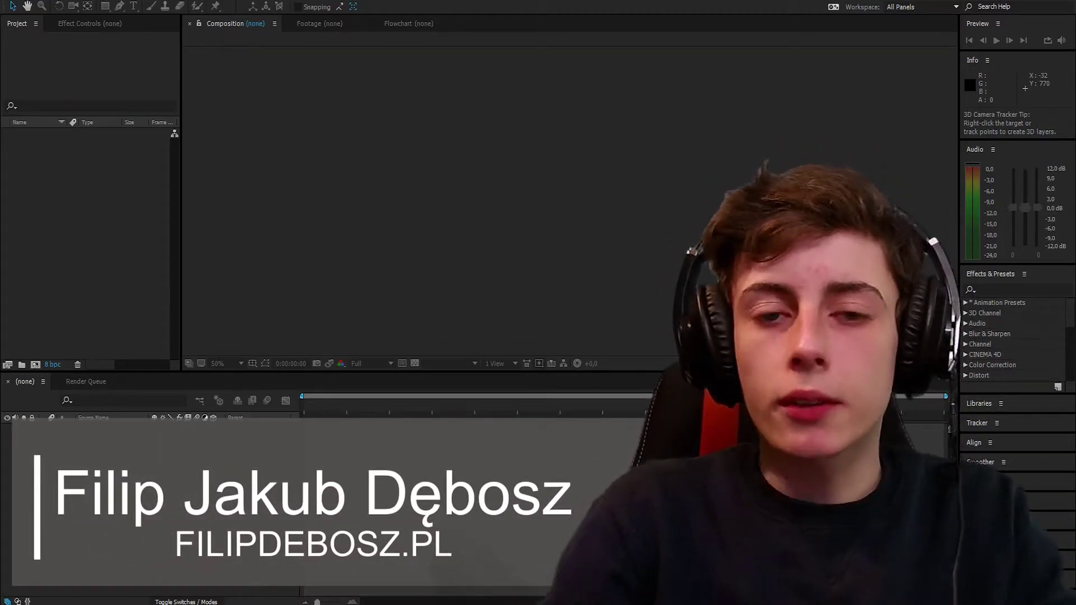
Step: Create a new 1920×1080, 29.97 fps composition named Główna
left_click(150, 311)
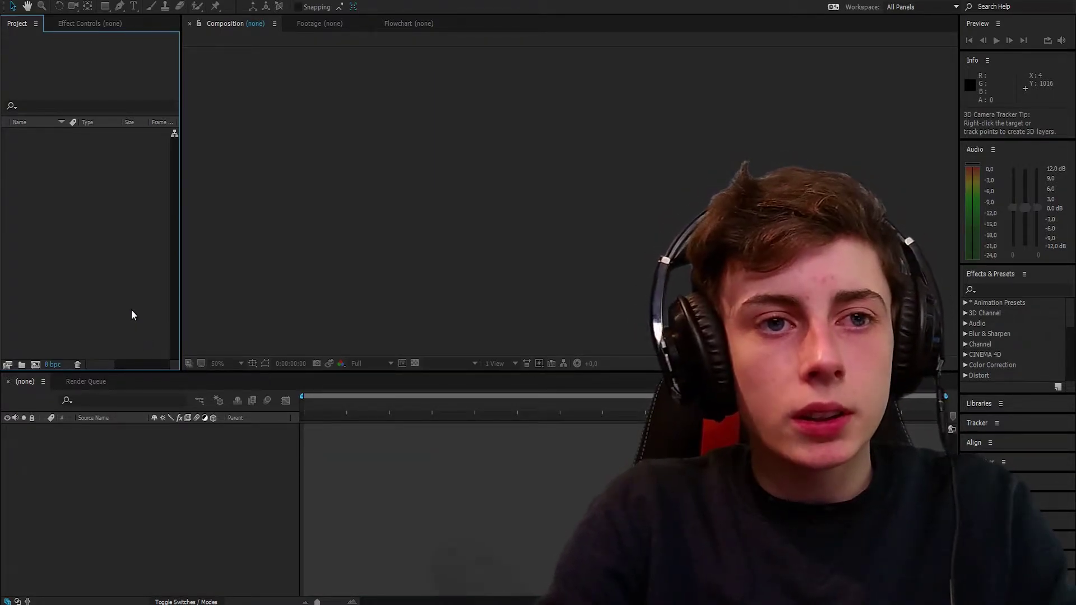
left_click(299, 391)
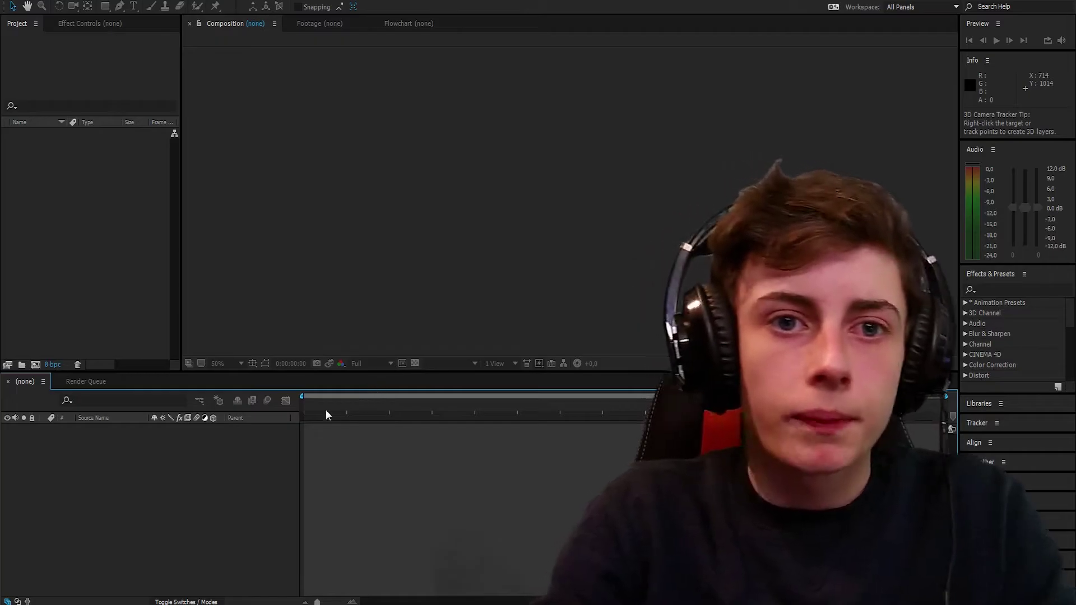
right_click(87, 215)
left_click(204, 91)
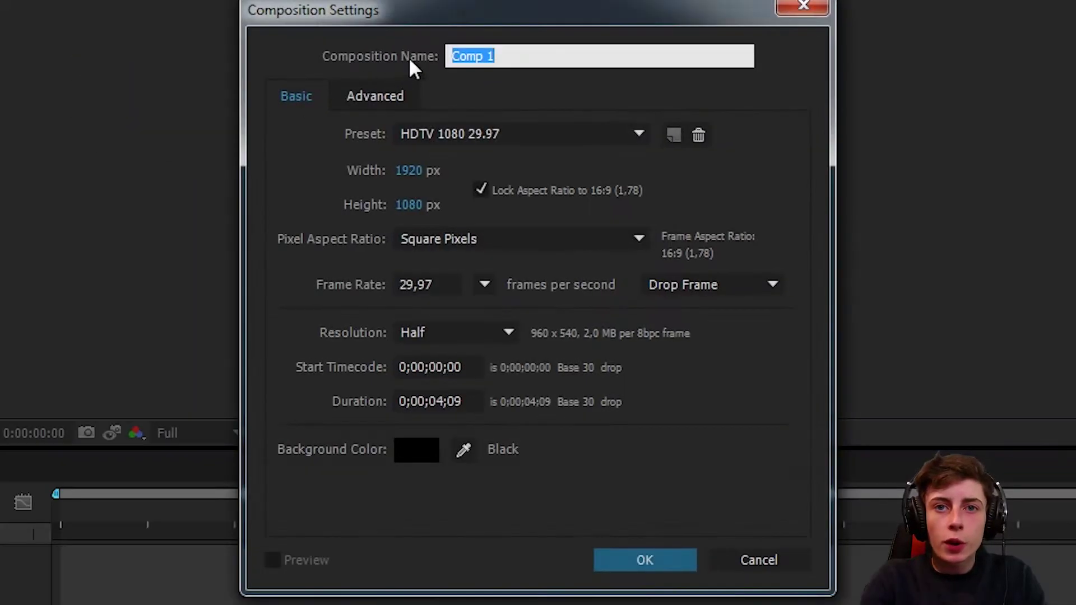
type("Główna")
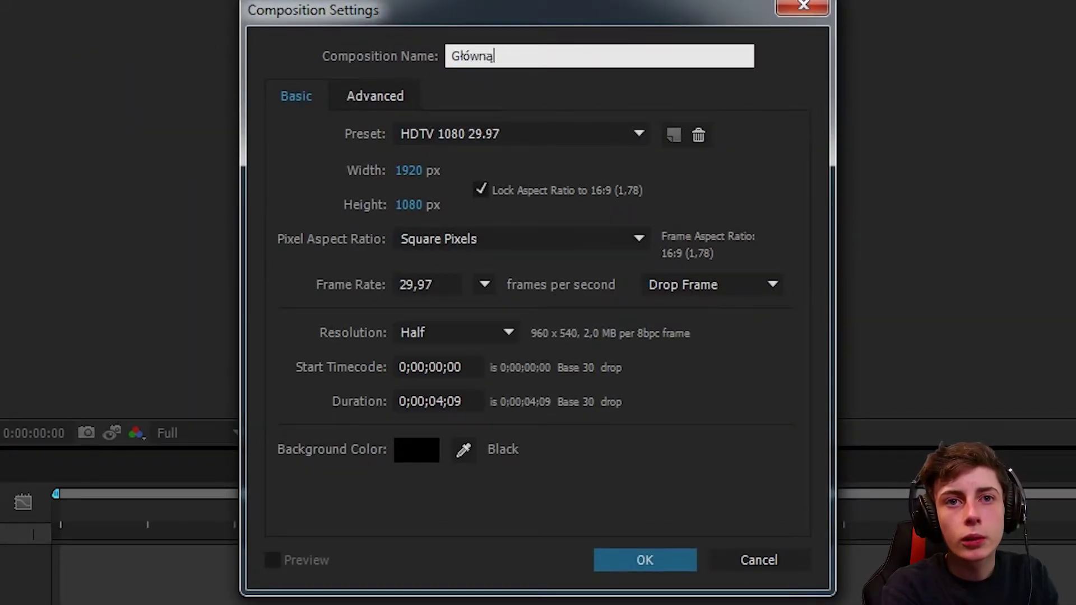
key("BackSpace")
key("Return")
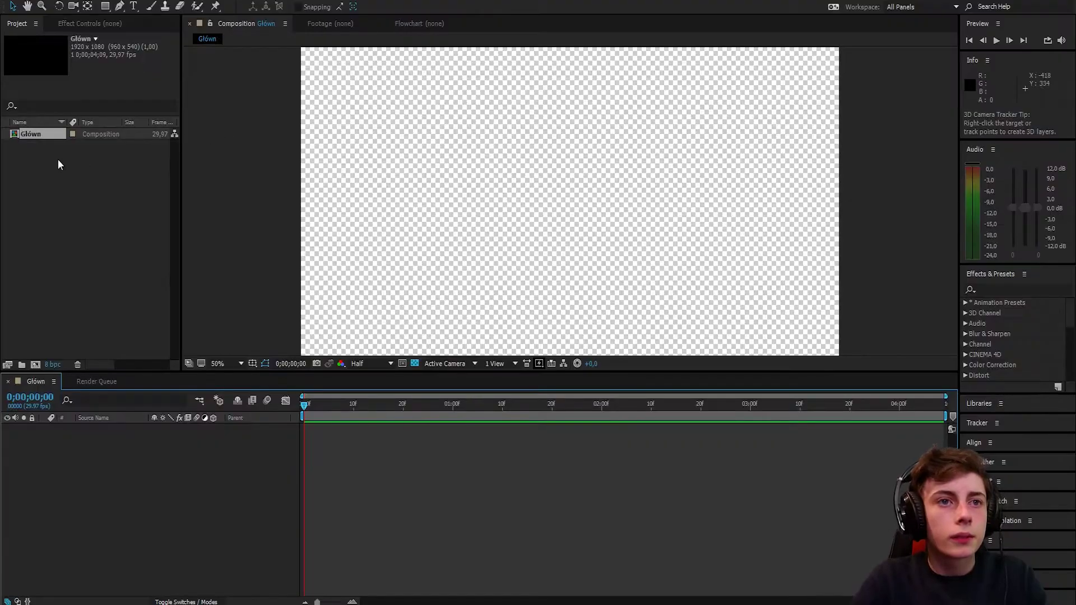
Step: Set the Główna composition's duration to 0;00;10;00
right_click(67, 130)
left_click(70, 137)
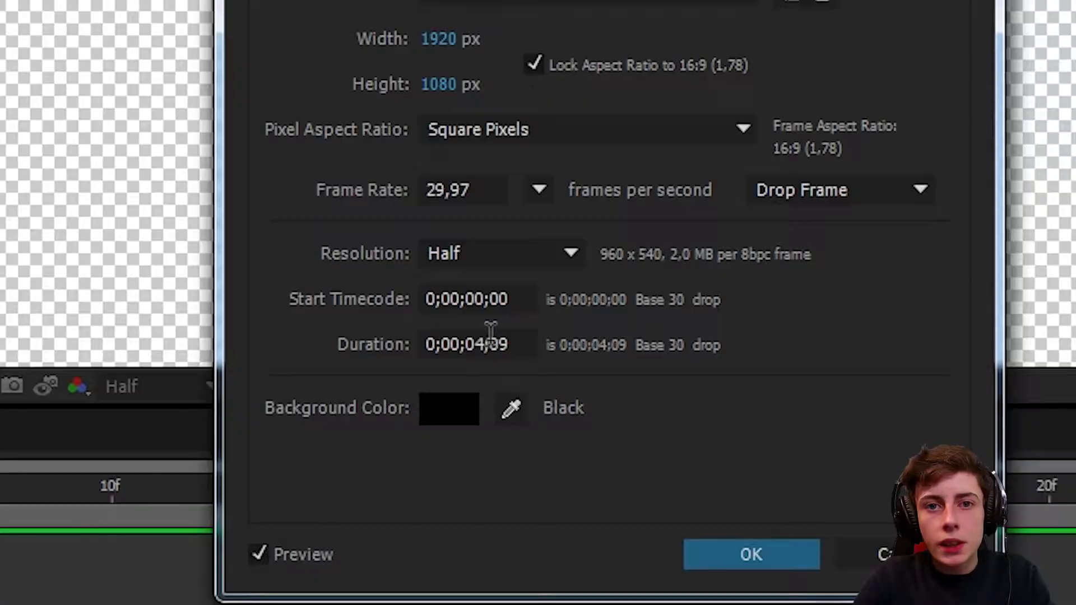
left_click(490, 337)
key("BackSpace")
key("BackSpace")
type("1")
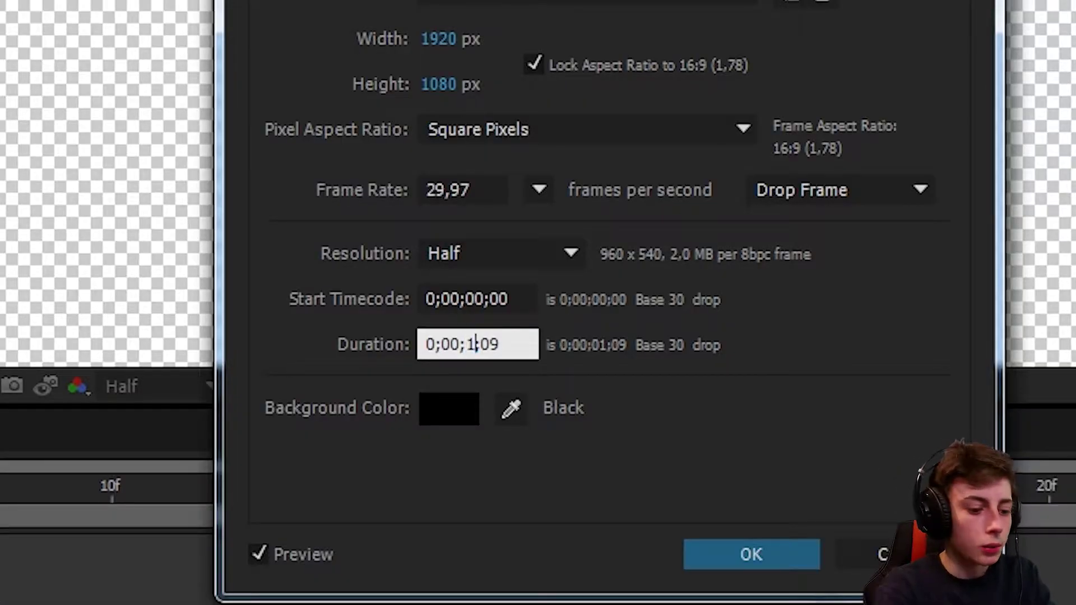
type("0;")
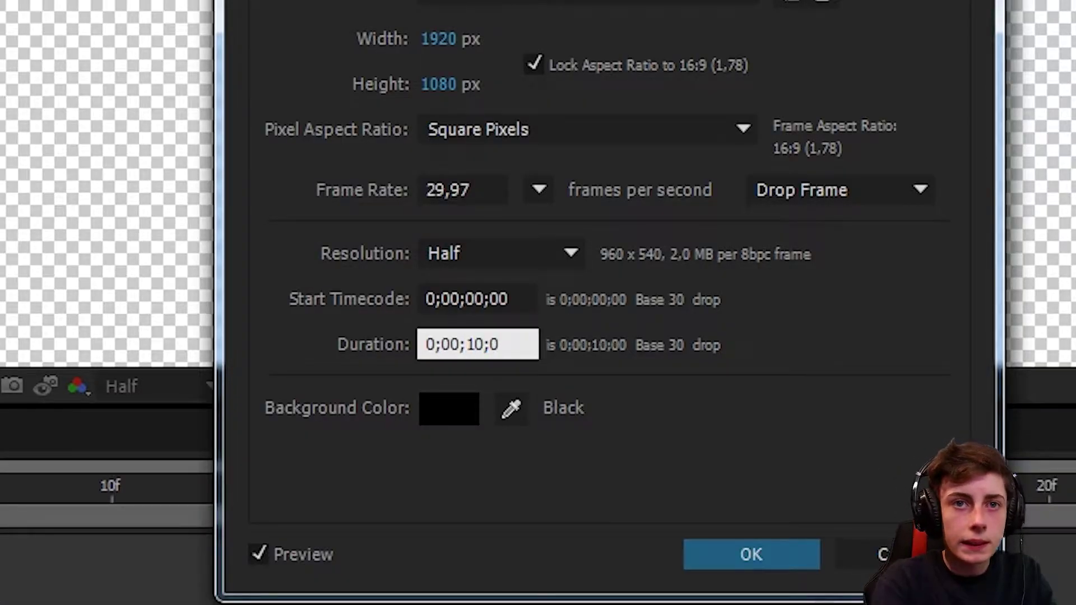
type("0")
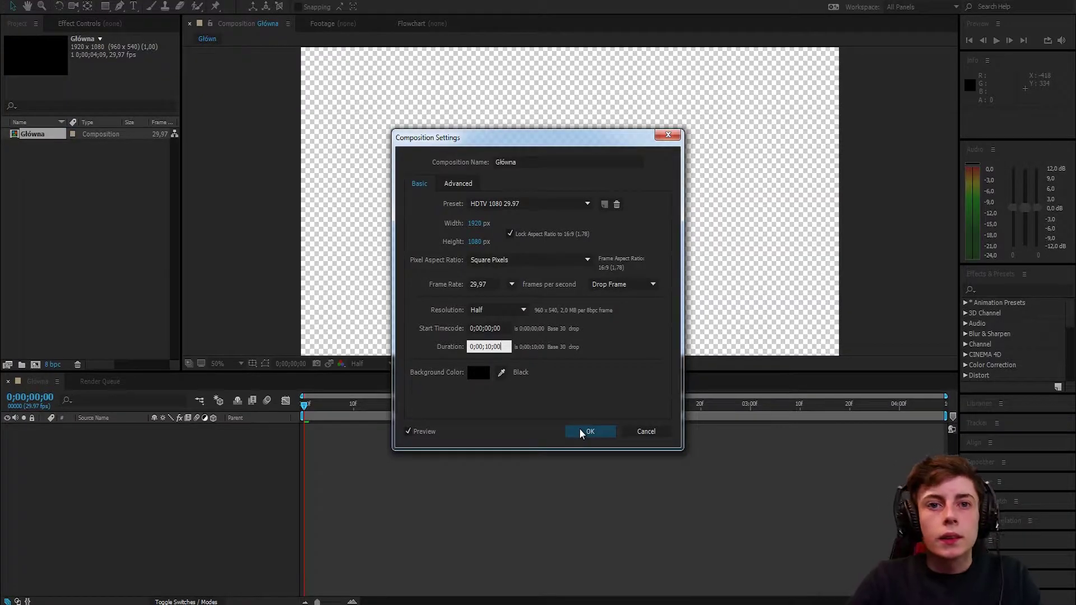
left_click(582, 433)
right_click(151, 244)
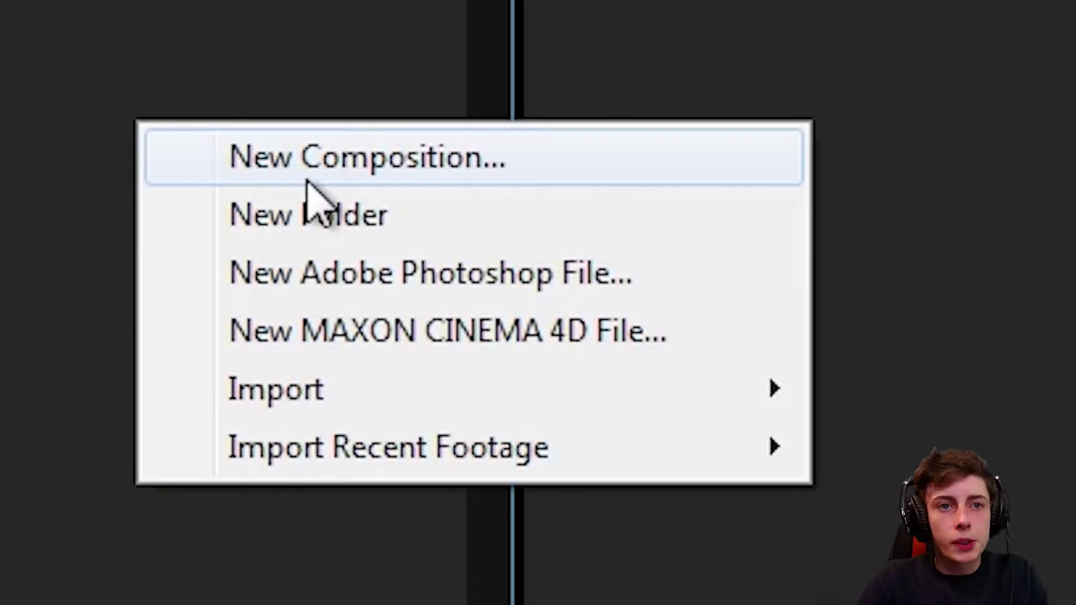
Step: Create a second 10-second composition named TEXT
left_click(309, 176)
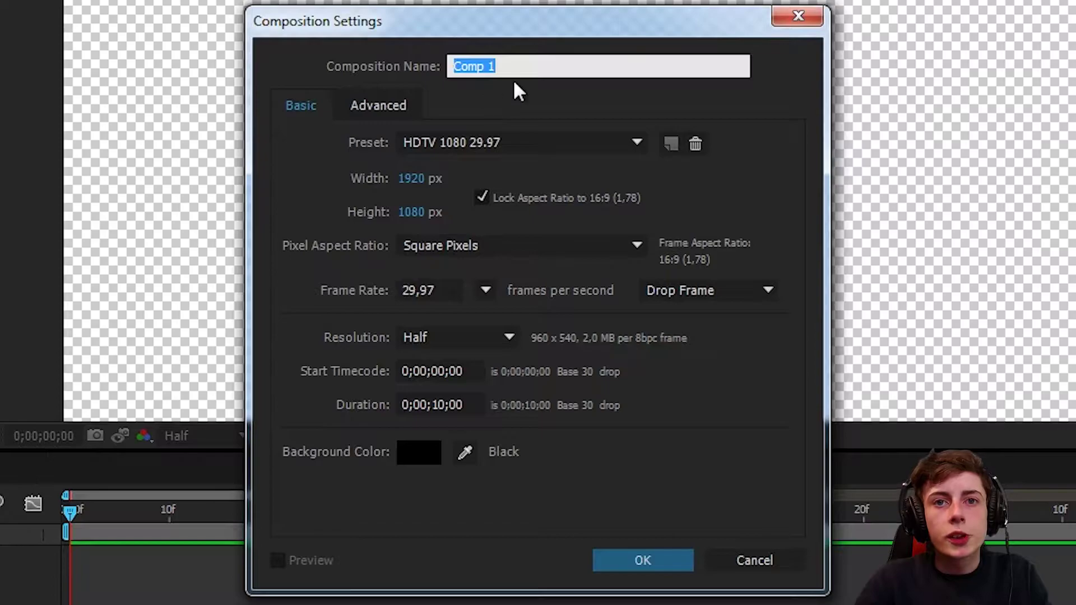
type("TEXT")
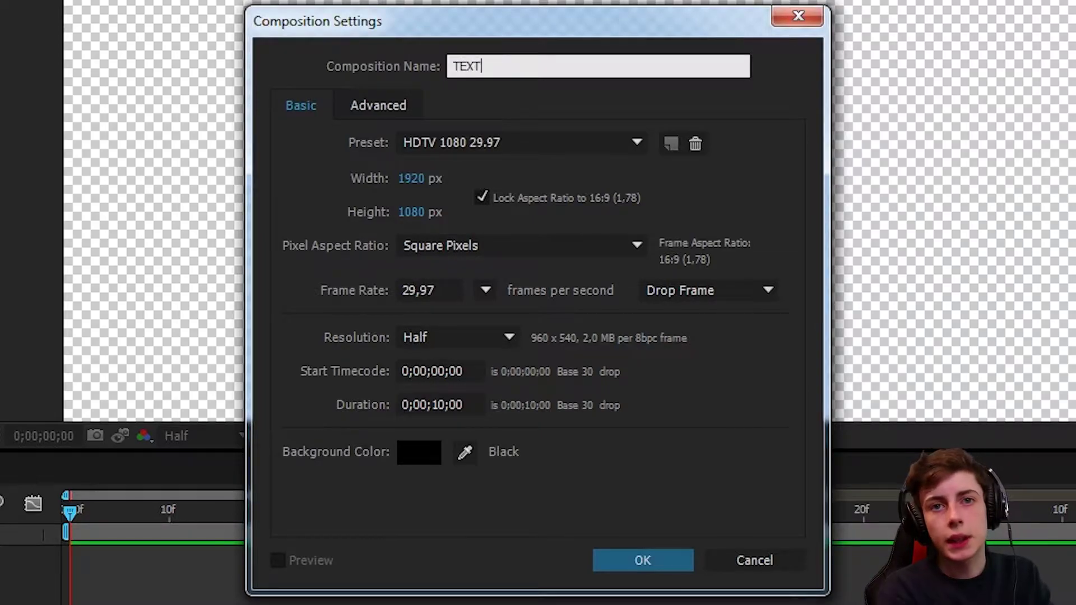
key("Return")
left_click(66, 180)
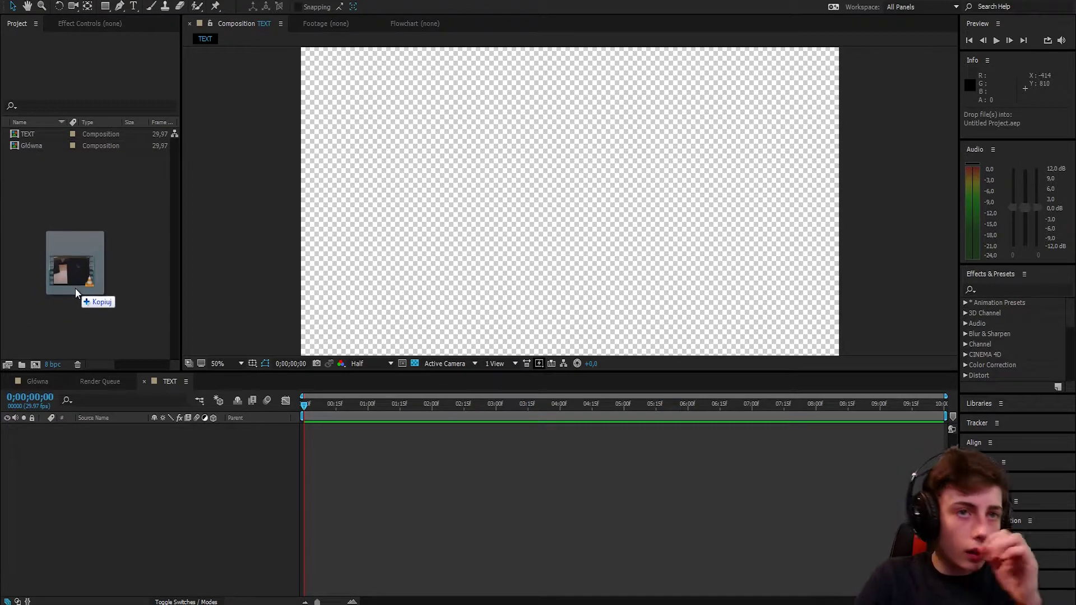
Step: Import FHD0039.MOV into the project and add it as a layer in the TEXT composition
left_click_drag(75, 290, 60, 295)
left_click(25, 380)
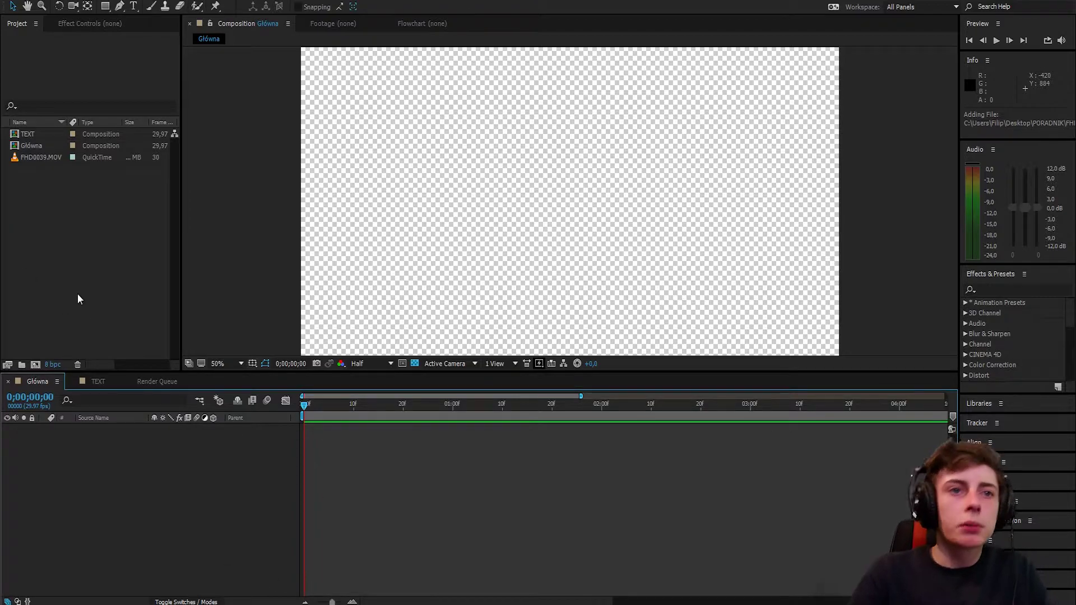
left_click(95, 208)
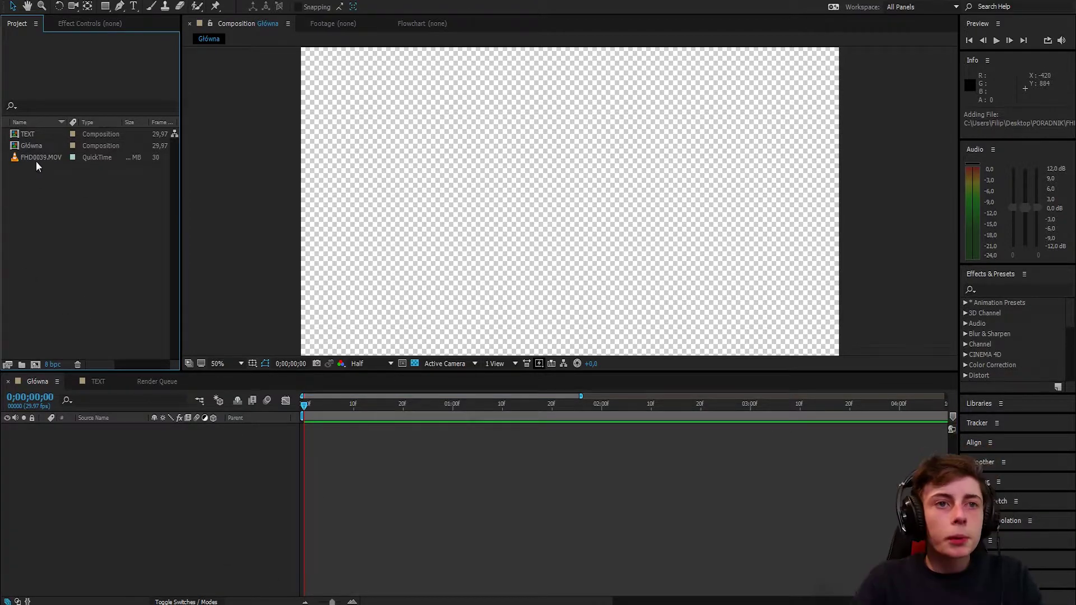
left_click_drag(34, 158, 150, 451)
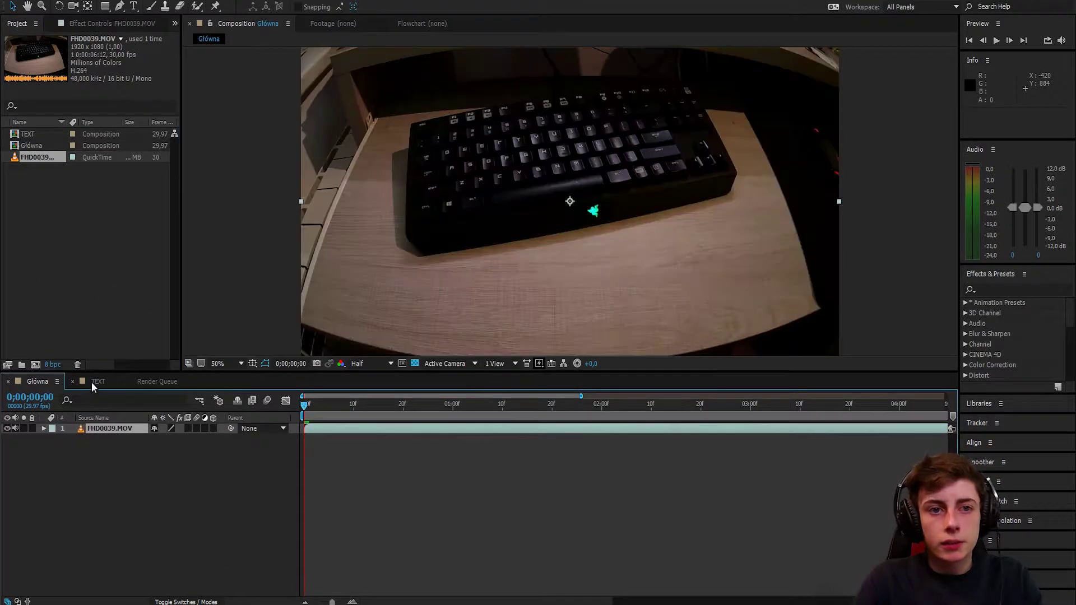
left_click(96, 382)
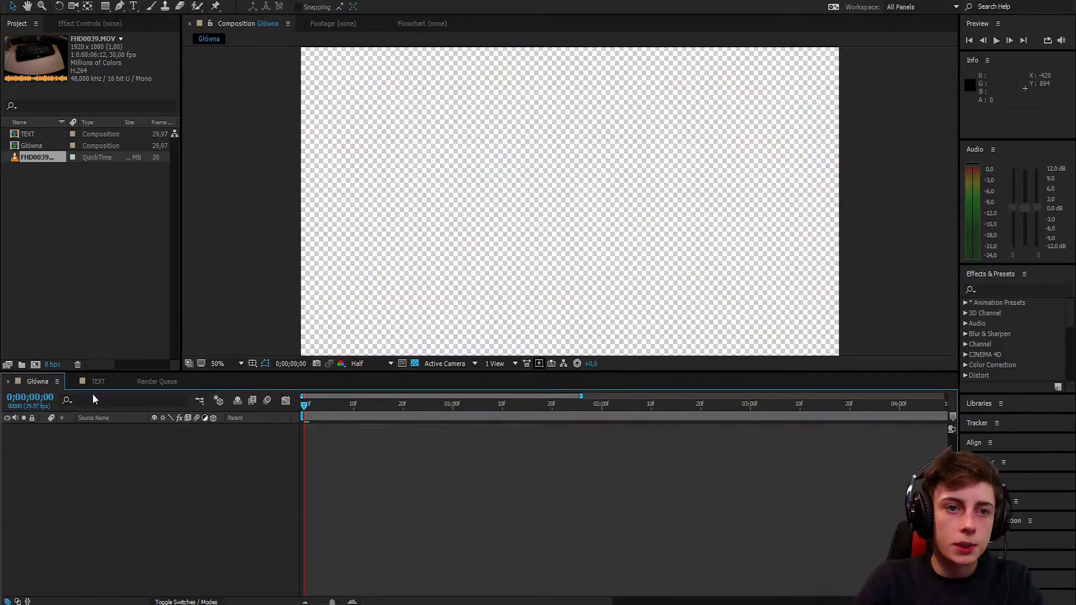
left_click_drag(29, 159, 172, 455)
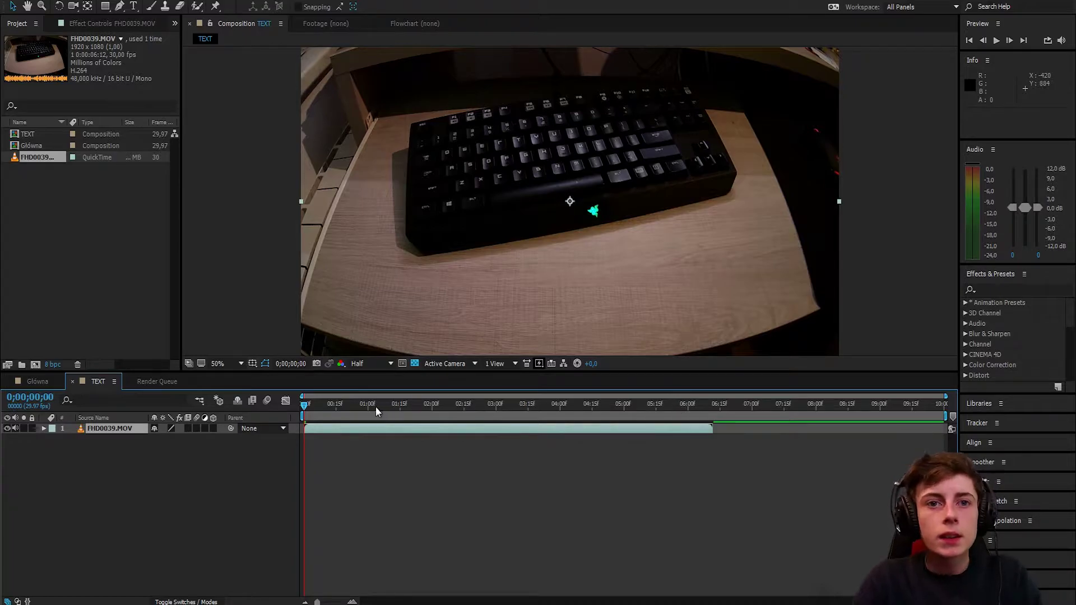
Step: Split the FHD0039.MOV layer at about 1;02 and delete the opening piece
key("space")
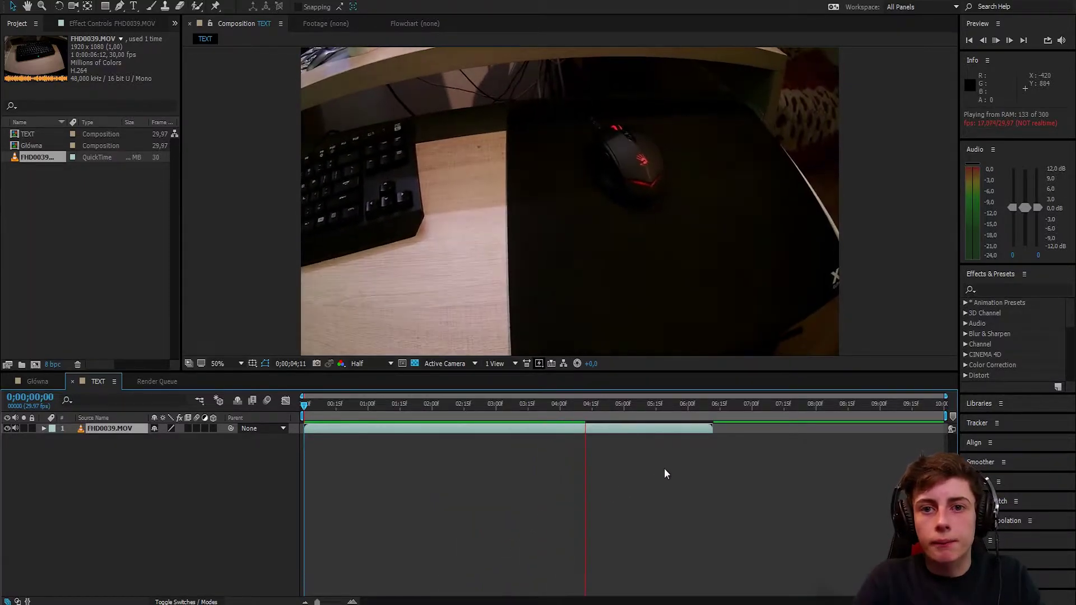
mouse_move(617, 409)
left_mouse_down()
mouse_move(320, 409)
mouse_move(372, 406)
left_mouse_up()
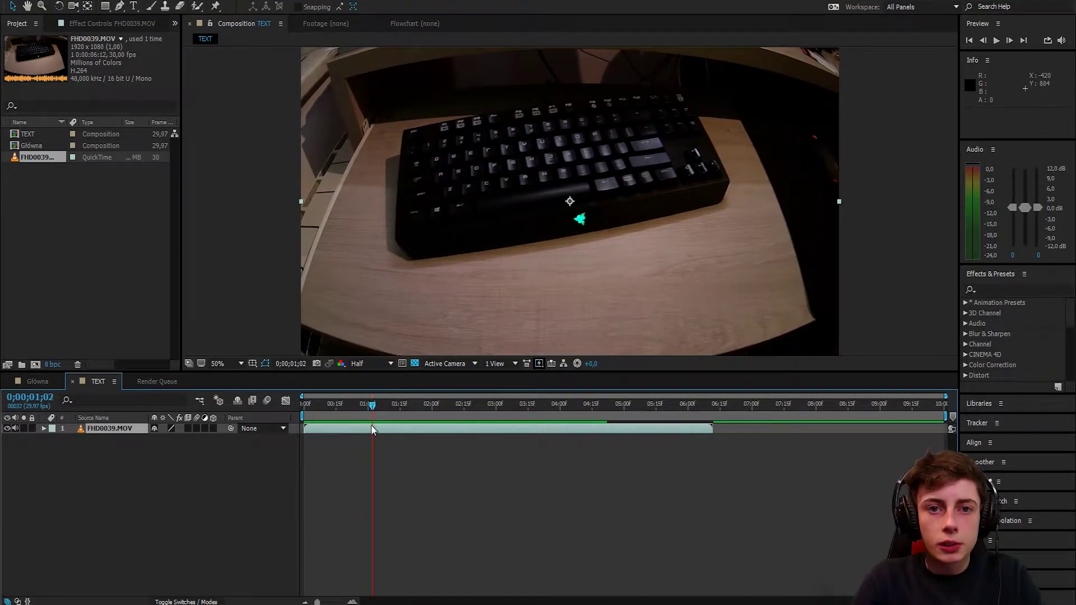
key("ctrl+shift+d")
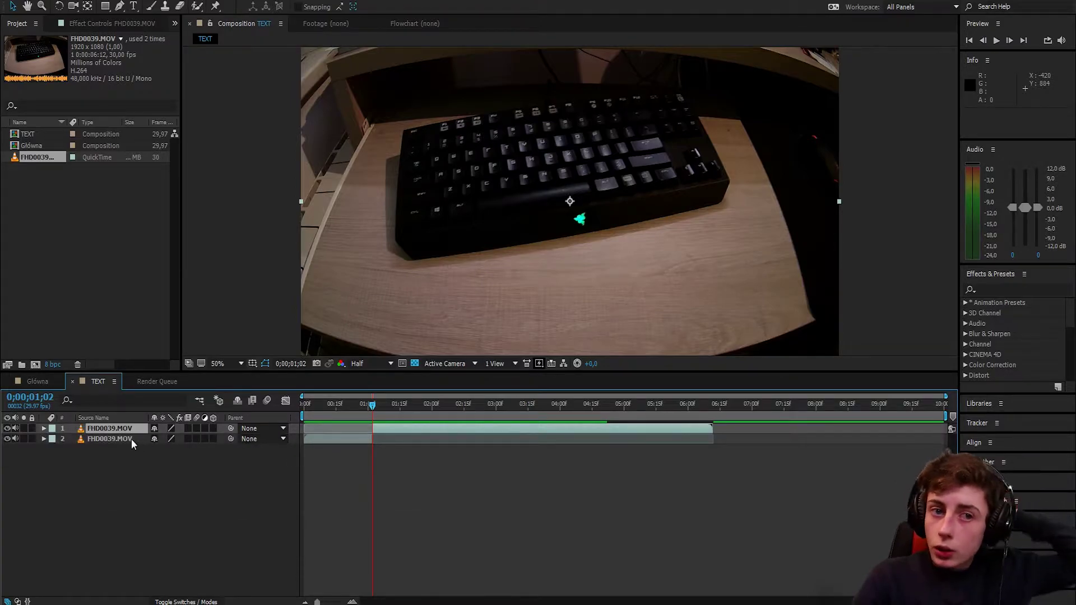
left_click(123, 439)
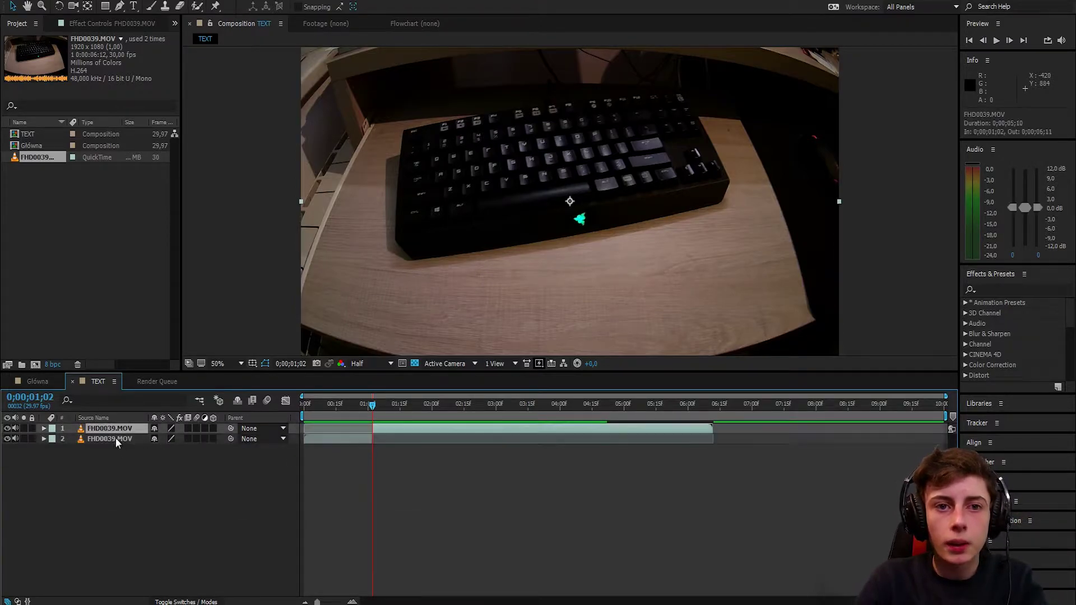
left_click_drag(373, 410, 370, 409)
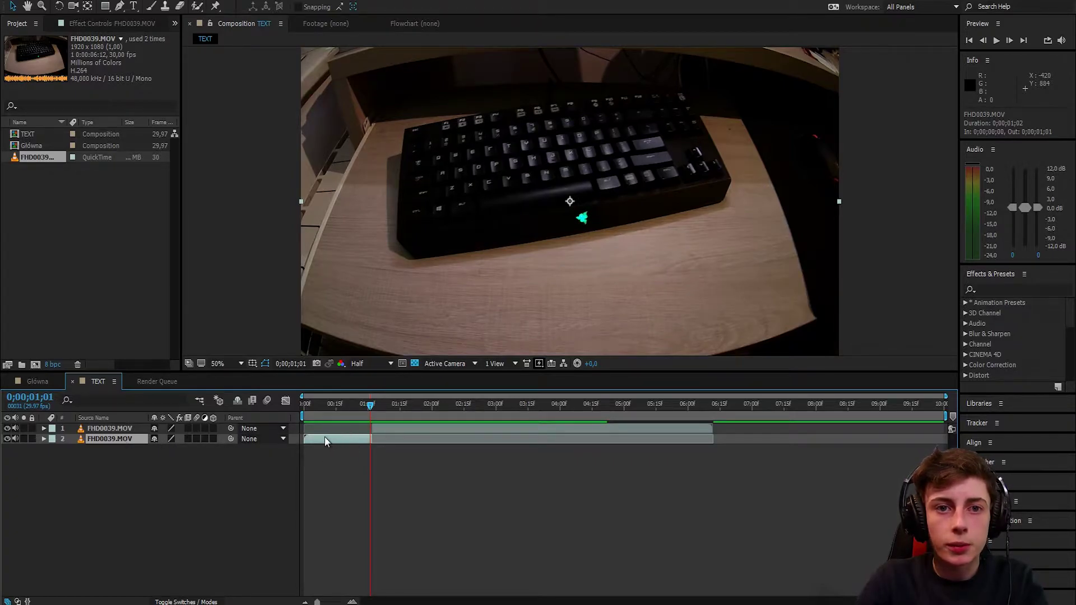
key("Delete")
Step: Slide the remaining clip to start at 0;00, then cut and delete everything after 3;07
left_click_drag(315, 409, 287, 402)
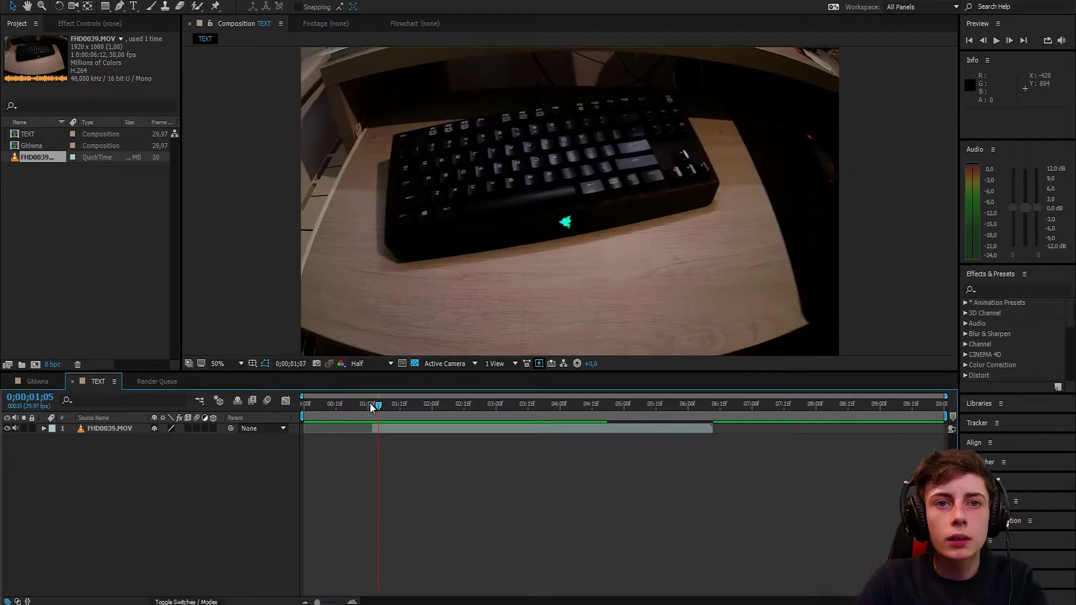
mouse_move(403, 428)
left_mouse_down()
mouse_move(332, 429)
mouse_move(385, 405)
mouse_move(536, 405)
mouse_move(512, 407)
left_mouse_up()
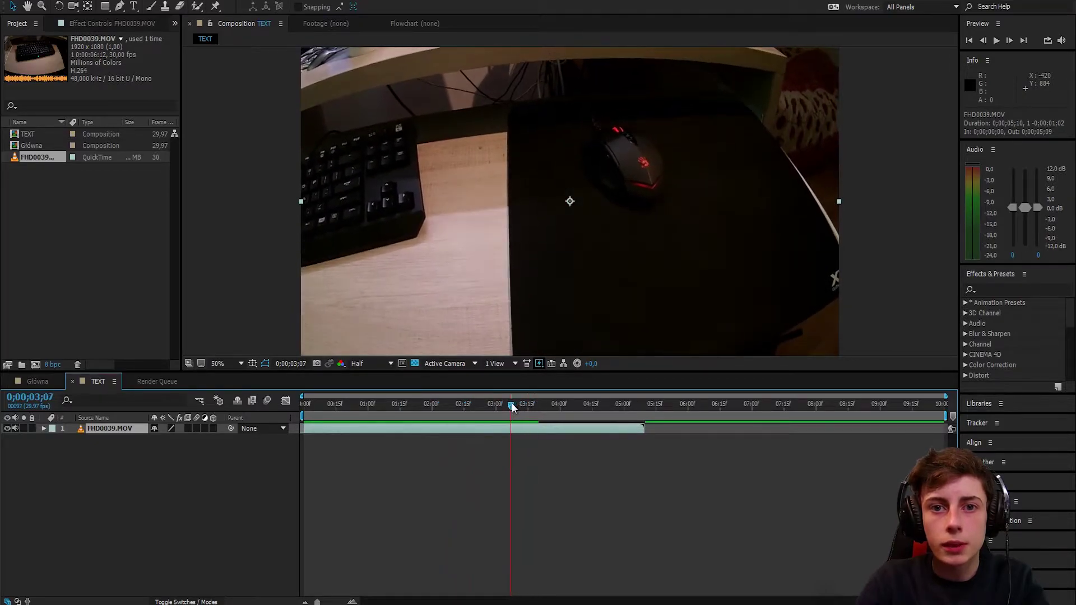
key("ctrl+shift+d")
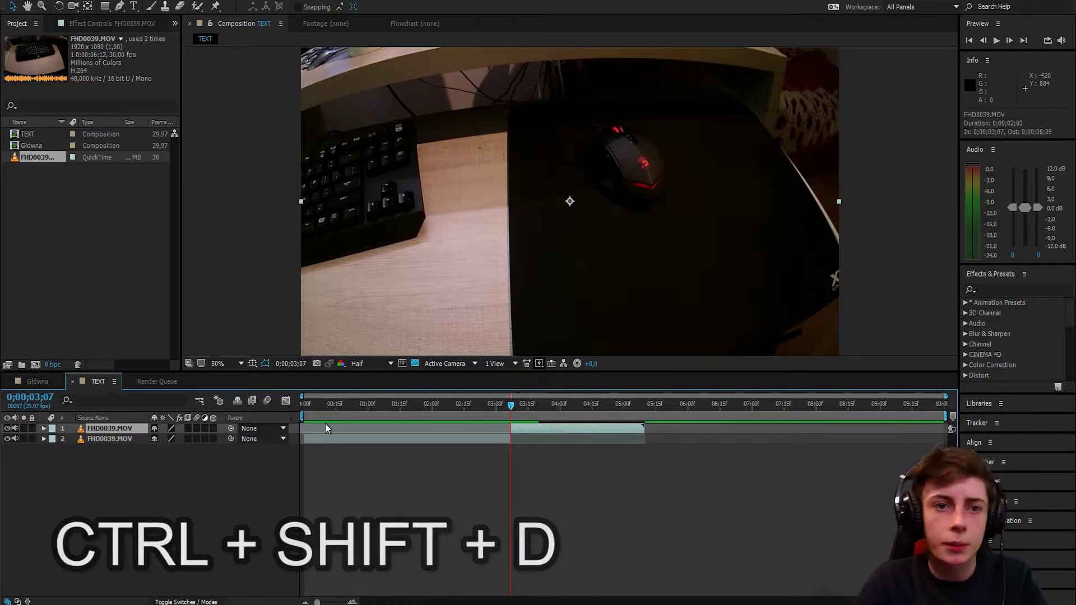
key("Delete")
mouse_move(513, 406)
left_mouse_down()
mouse_move(302, 405)
mouse_move(509, 405)
mouse_move(502, 410)
left_mouse_up()
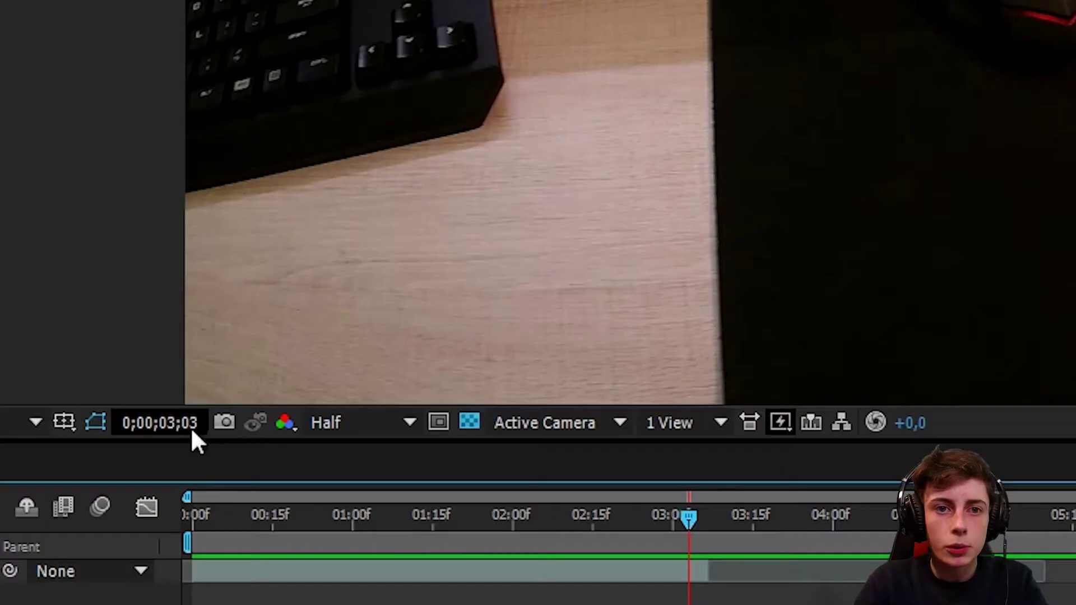
Step: Move the current time to a pasted time value
left_click(302, 364)
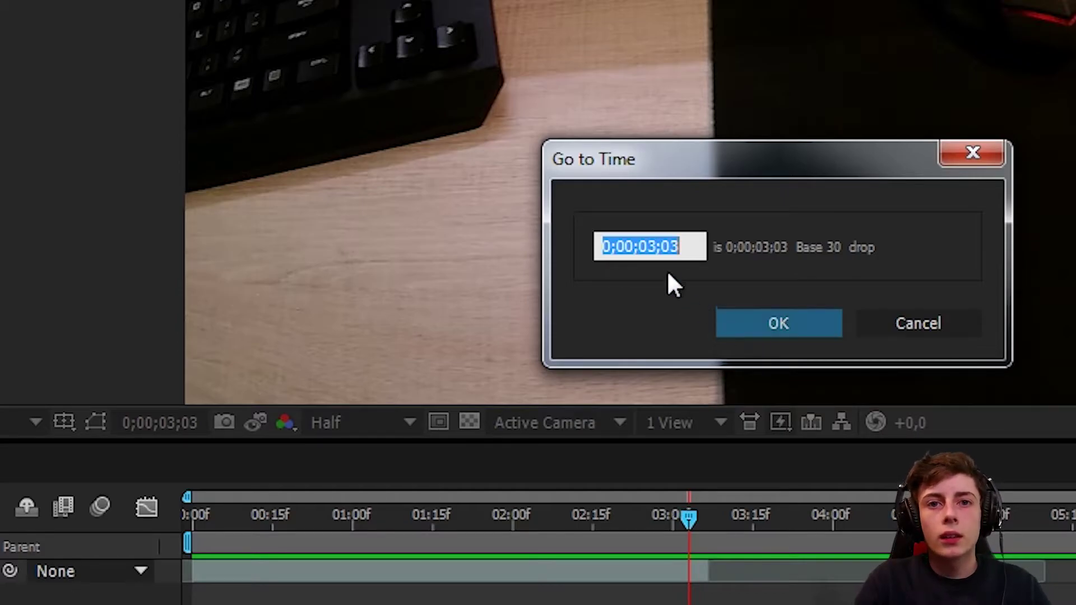
right_click(651, 244)
left_click(728, 367)
double_click(681, 242)
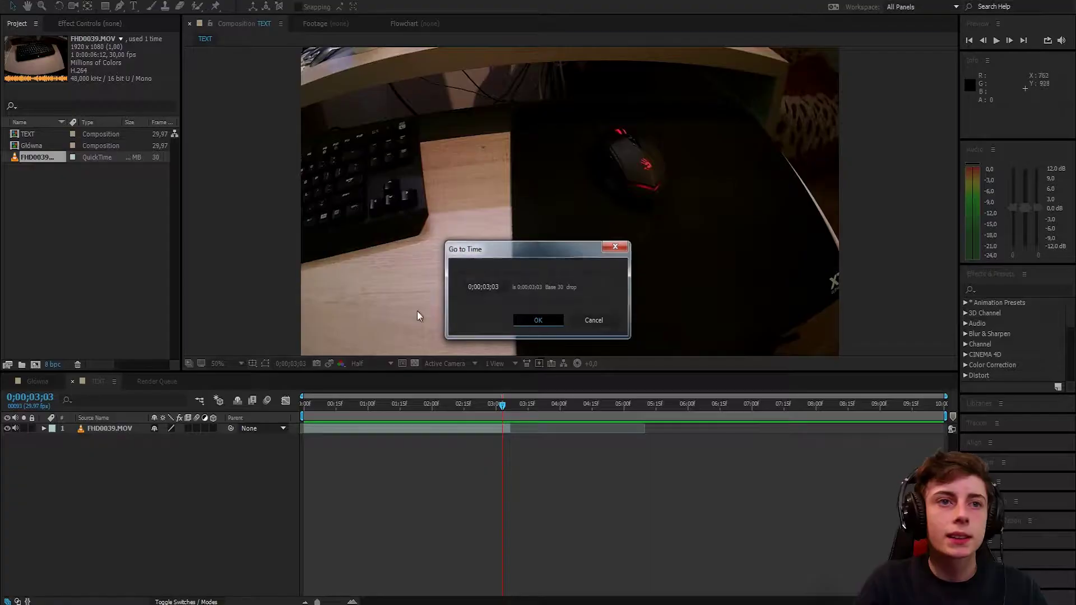
key("Return")
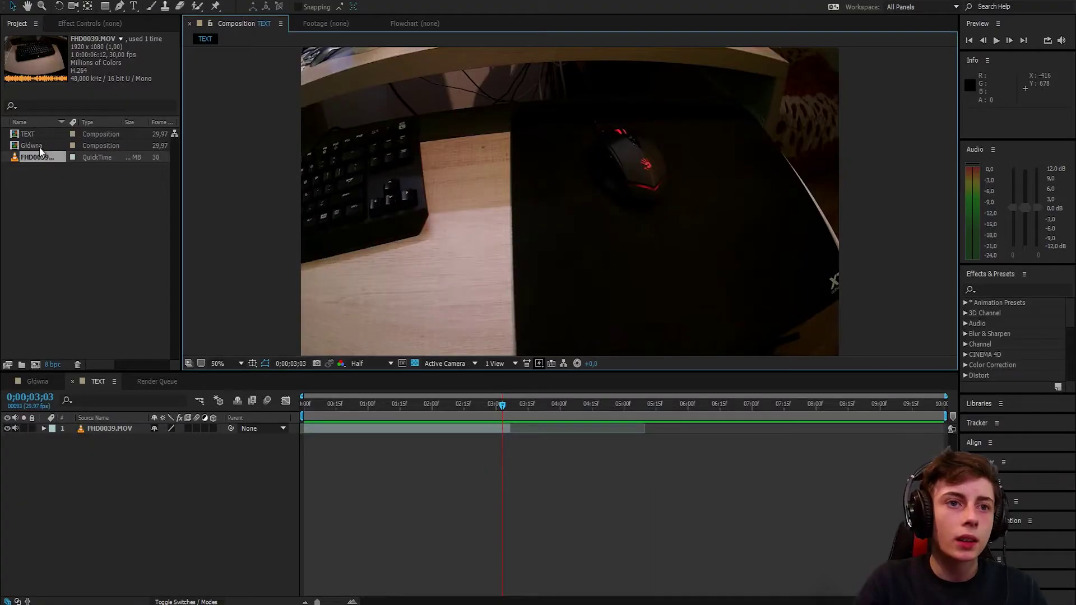
Step: Set the TEXT composition's duration to 0;00;03;03
left_click(37, 146)
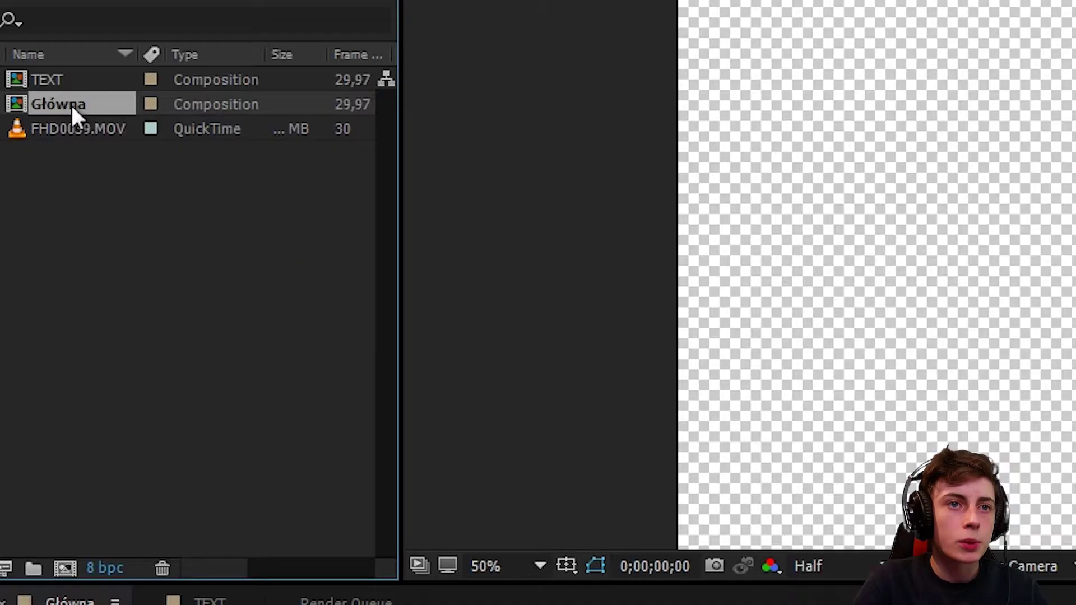
right_click(37, 147)
left_click(36, 135)
key("ctrl+k")
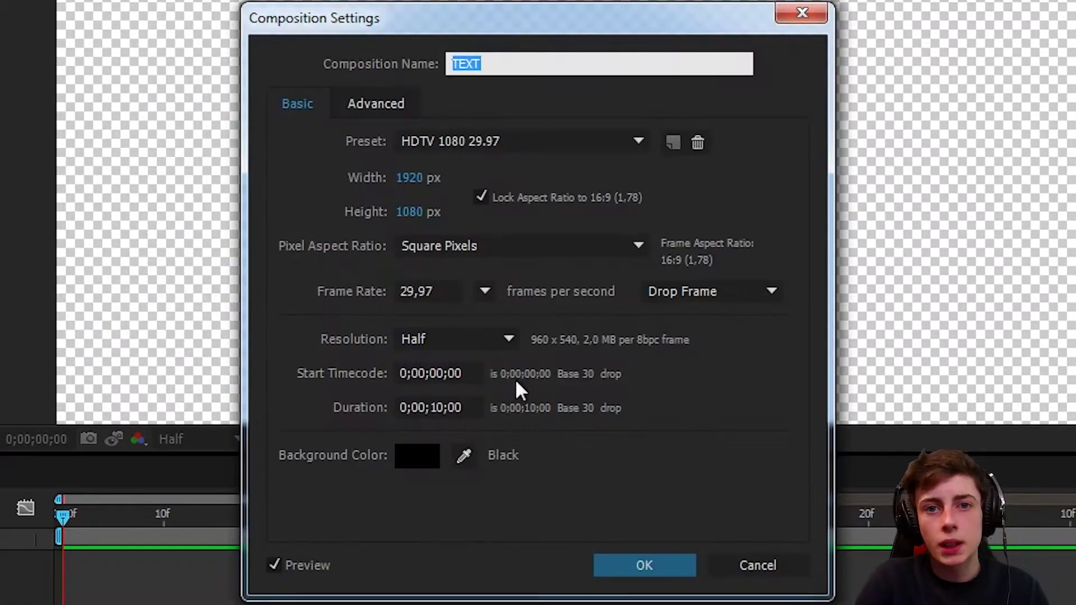
left_click(431, 406)
type("303")
key("Return")
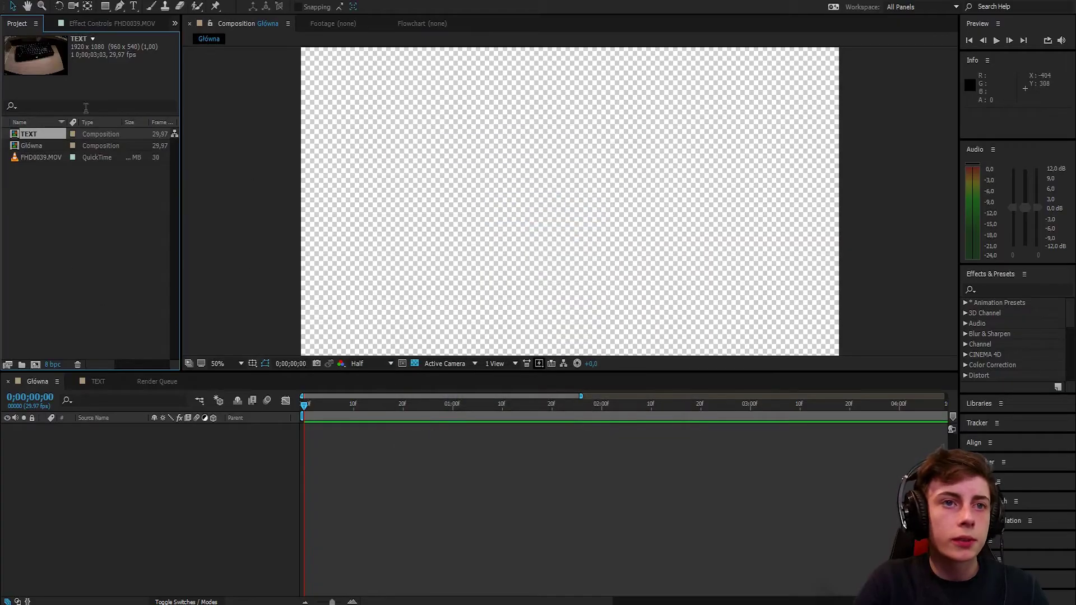
Step: Set the Główna composition's duration to 0;00;03;03
right_click(39, 145)
left_click(61, 148)
left_click(485, 346)
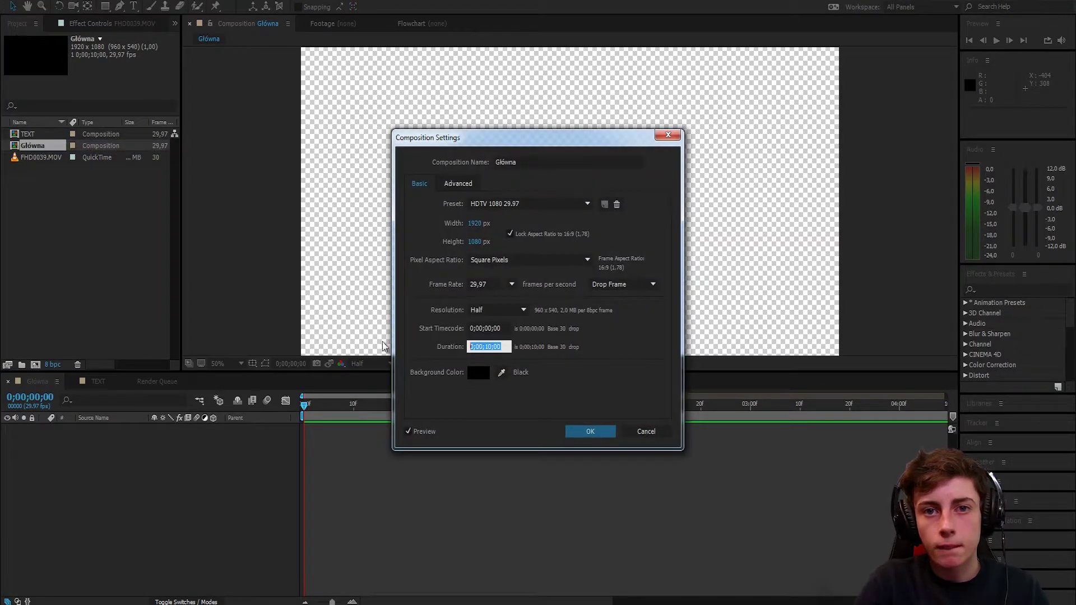
type("303")
left_click(590, 431)
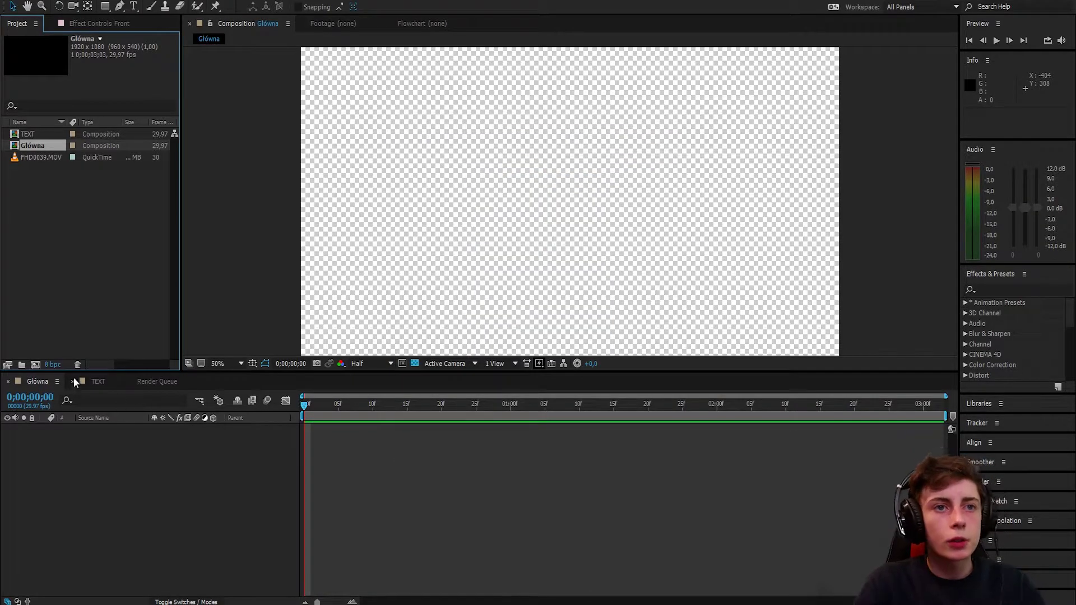
left_click(49, 168)
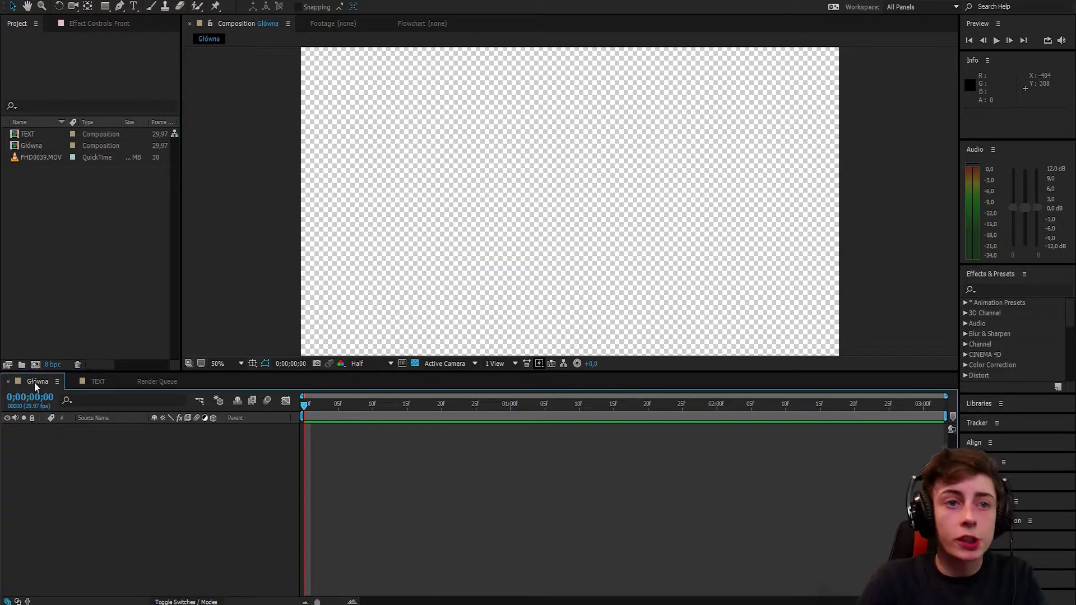
Step: Place the TEXT comp as layer 1 in Główna and bring up its Track Camera option
left_click_drag(40, 133, 139, 442)
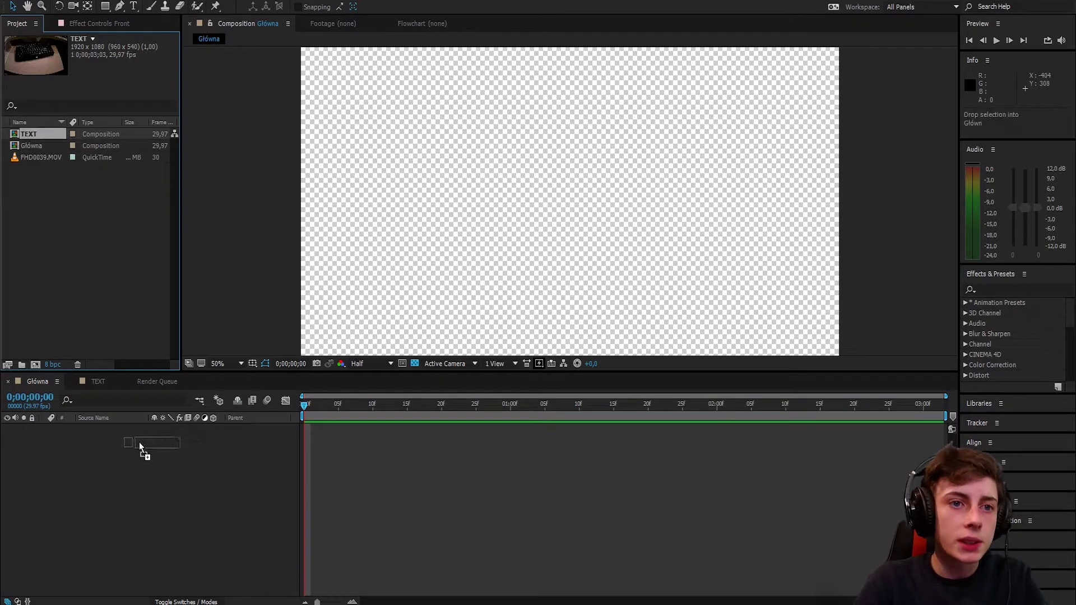
left_click_drag(61, 446, 59, 445)
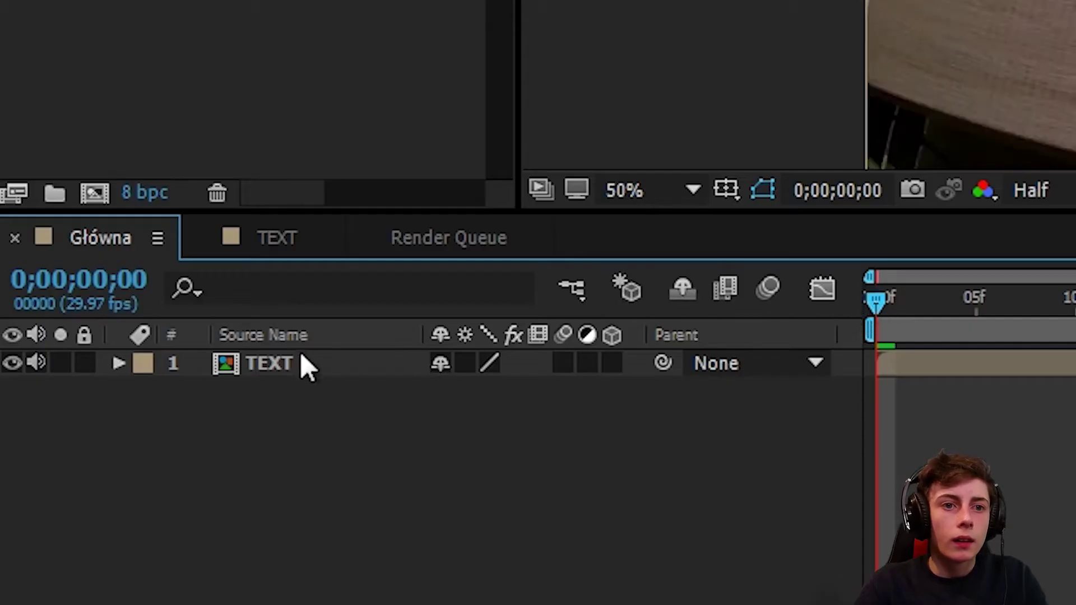
left_click(282, 375)
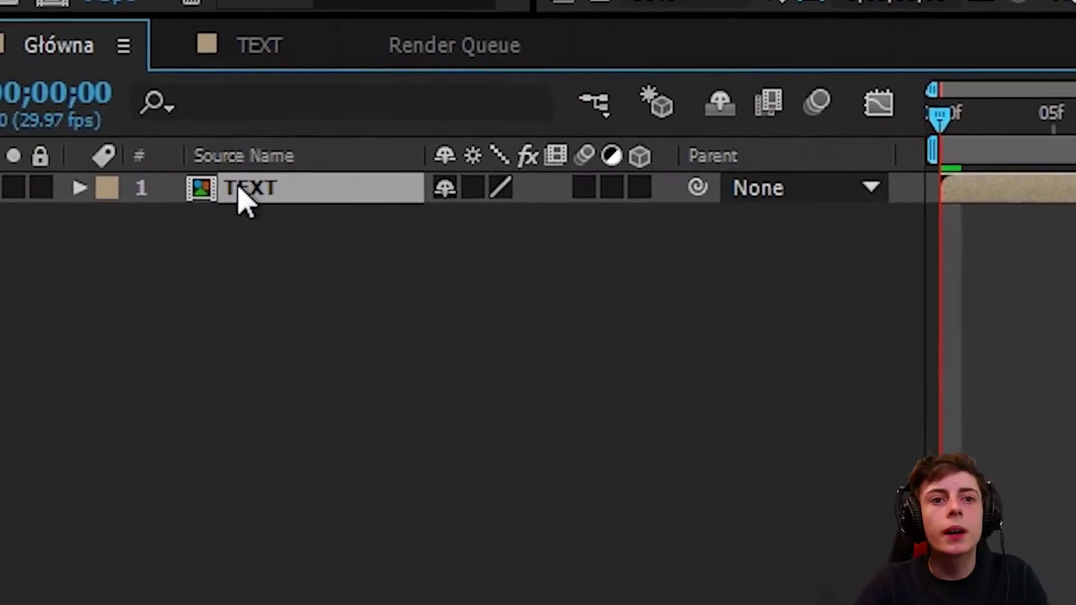
right_click(255, 367)
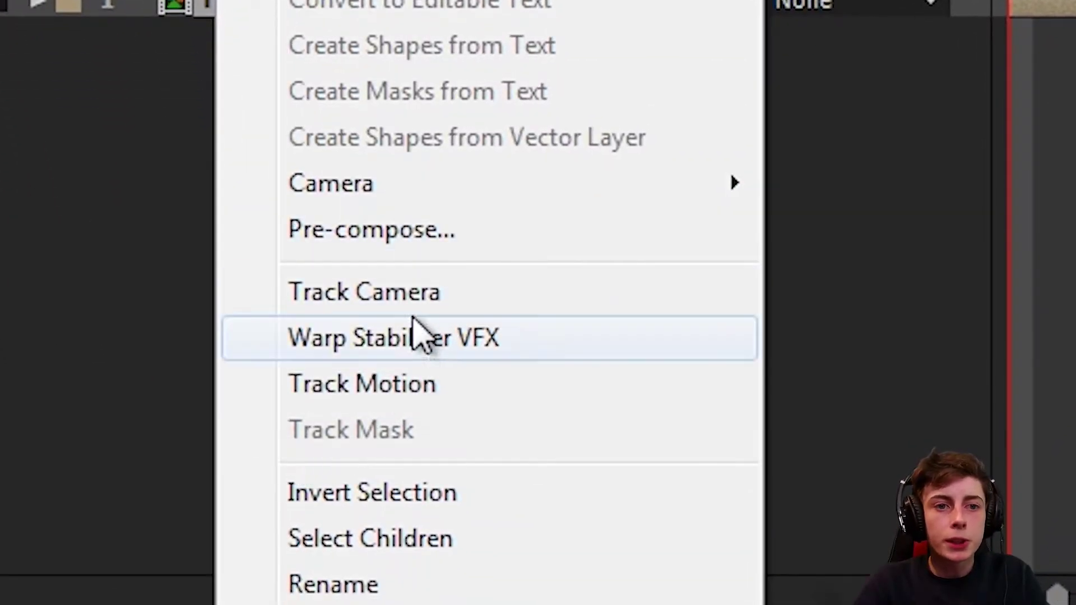
Step: Camera-track the TEXT layer with Detailed Analysis on, solving to a 1.44-pixel average error
left_click(440, 303)
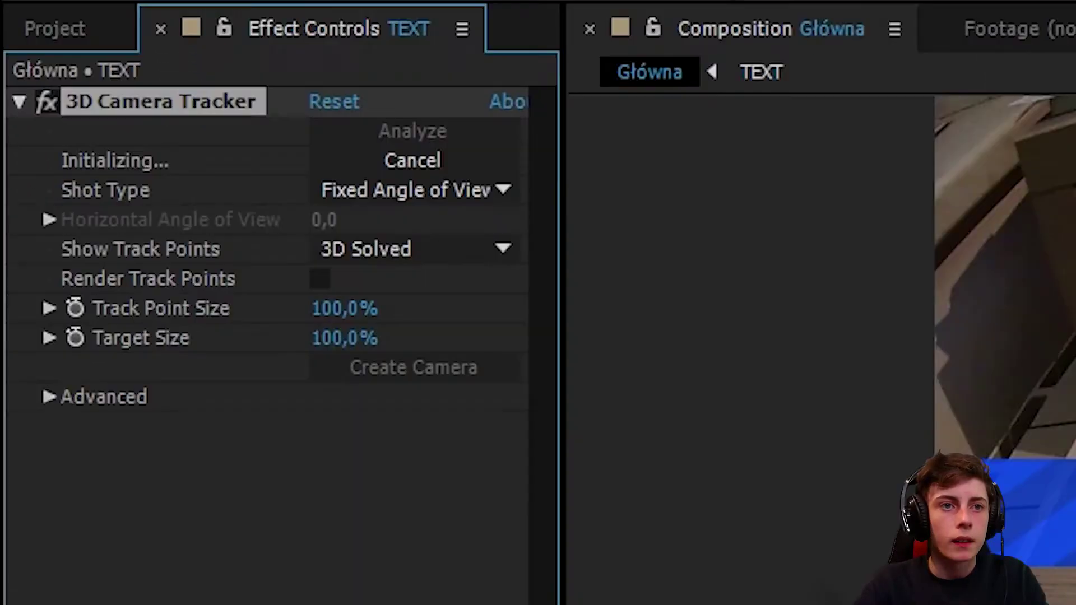
left_click(48, 397)
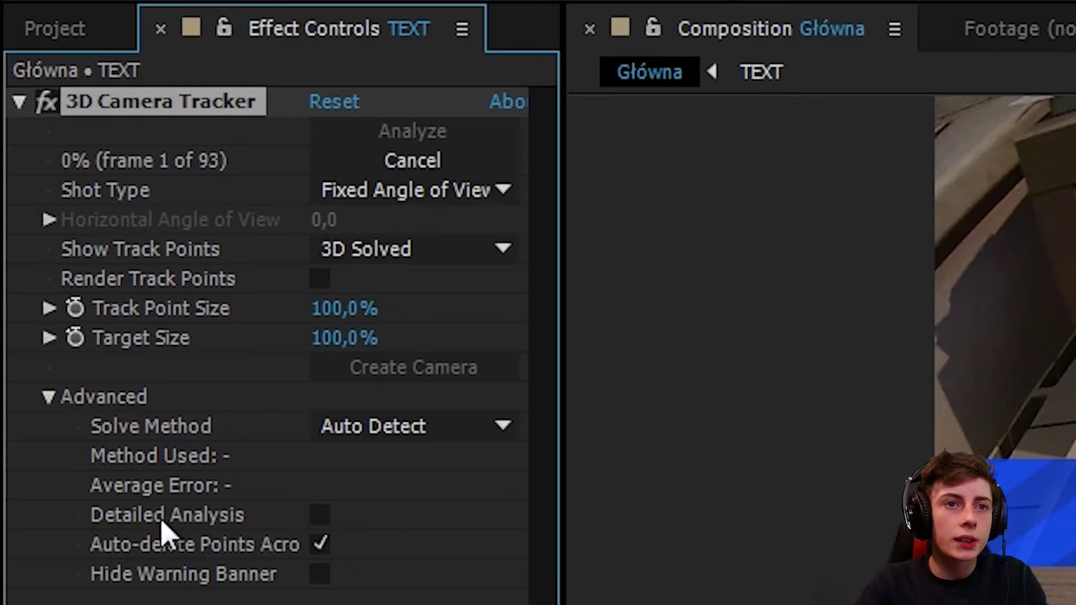
left_click(320, 517)
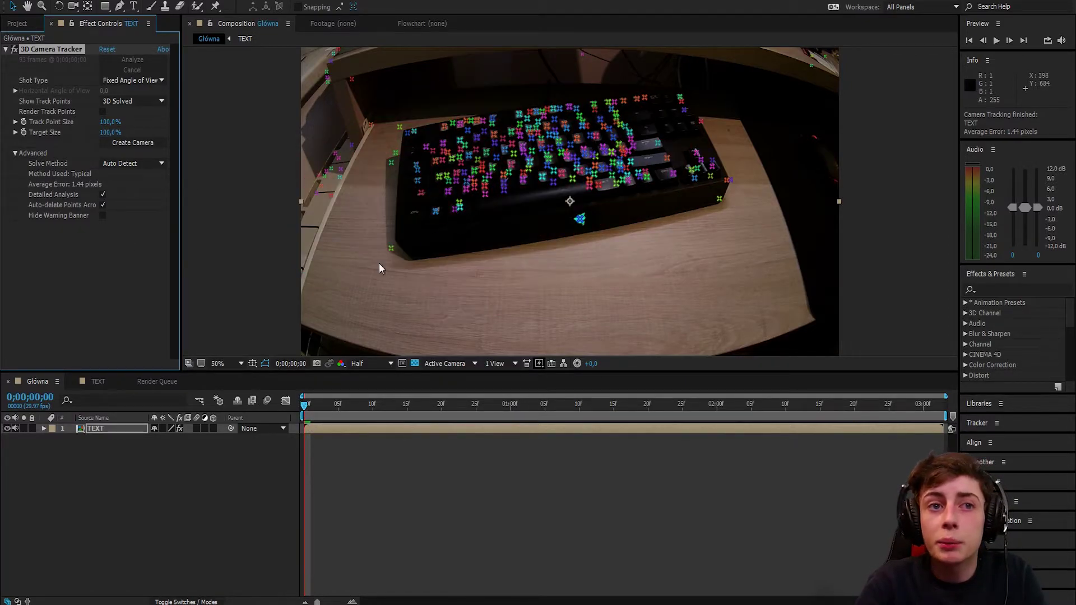
left_click(15, 153)
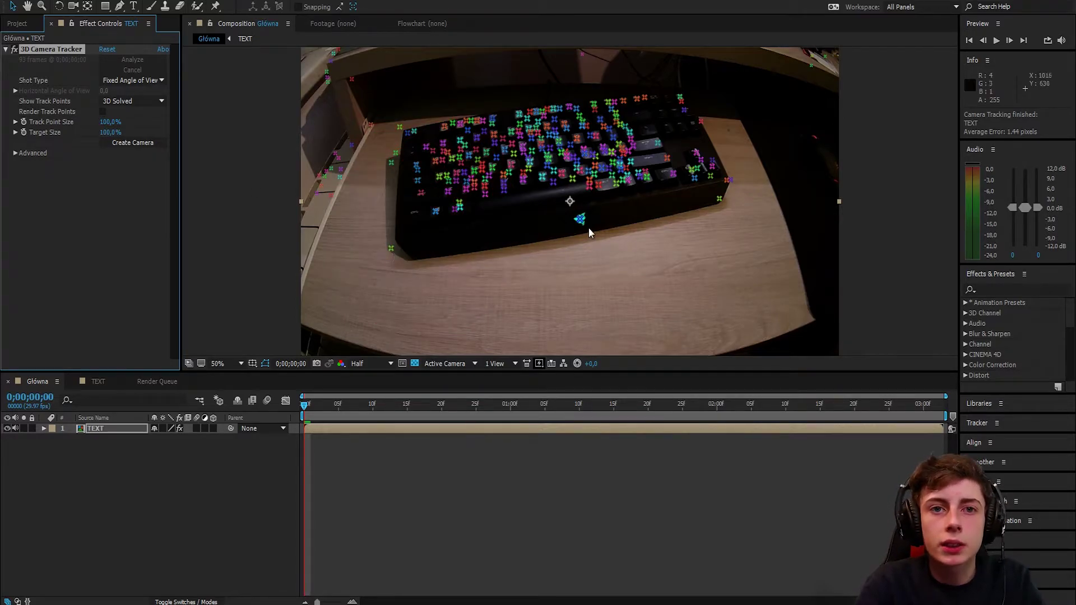
left_click(571, 208)
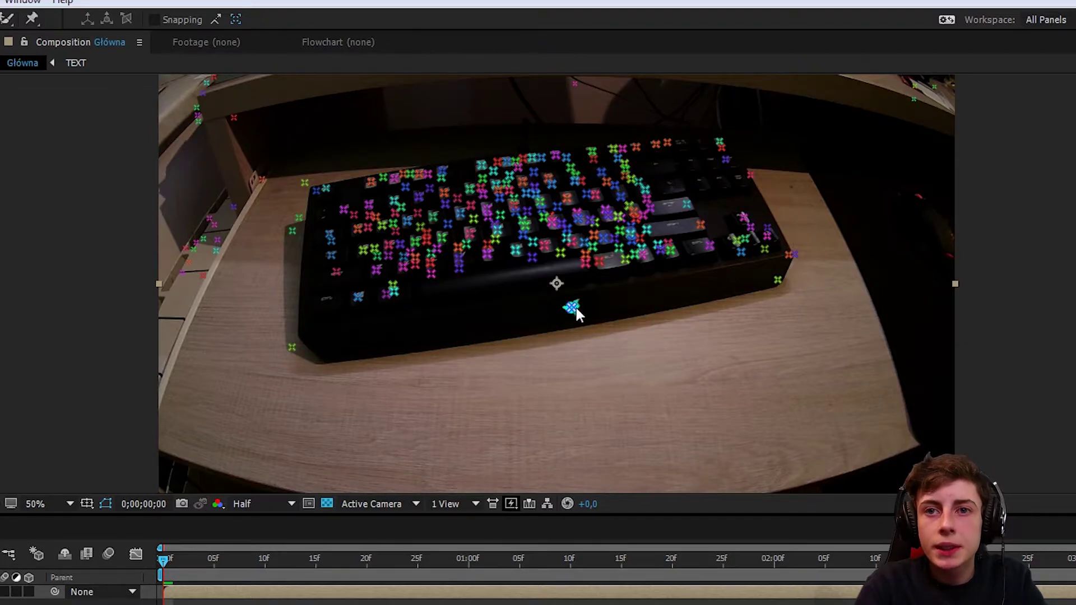
scroll(584, 319, "up", 3)
scroll(555, 317, "up", 2)
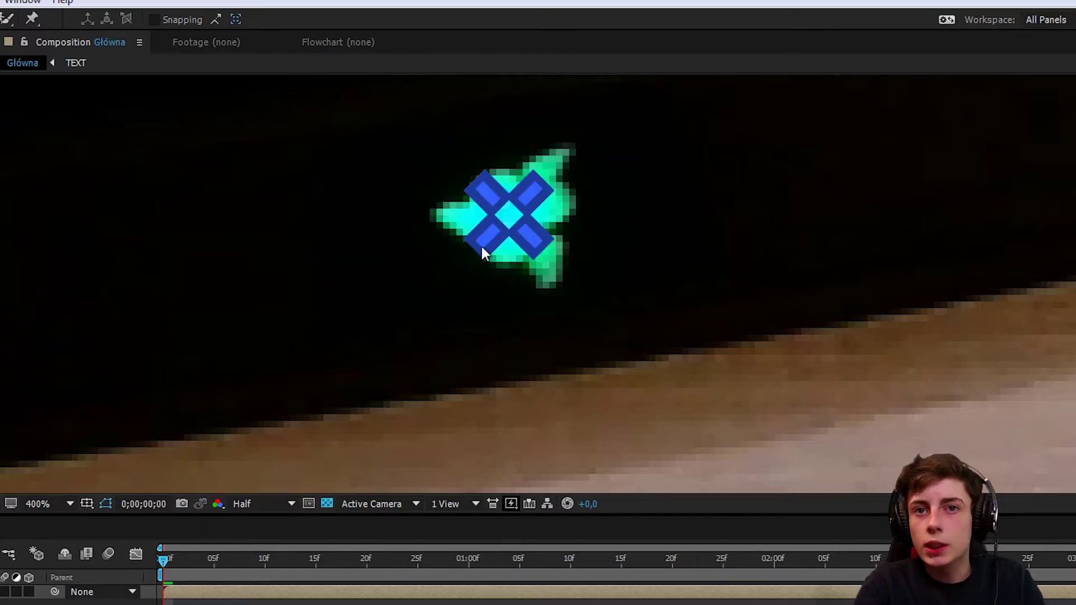
scroll(503, 224, "down", 3)
left_click(483, 217)
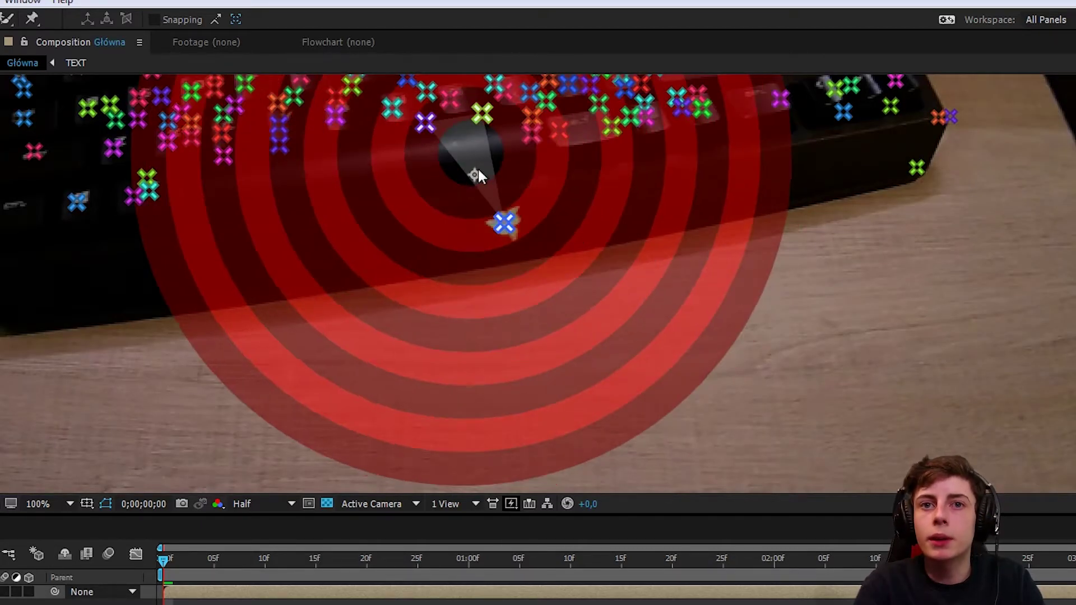
scroll(475, 173, "down", 4)
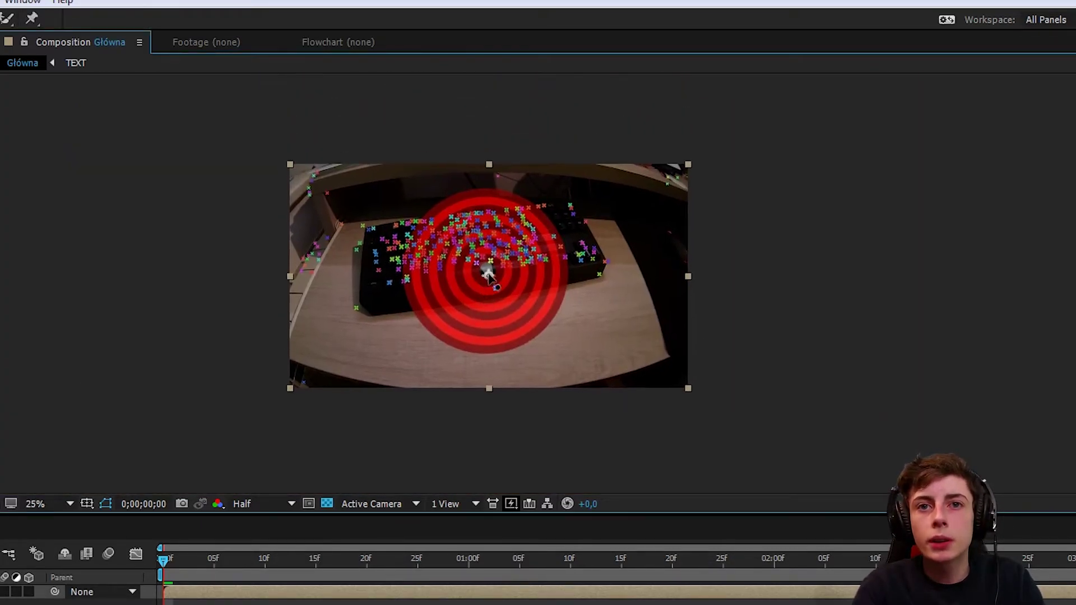
scroll(481, 252, "up", 5)
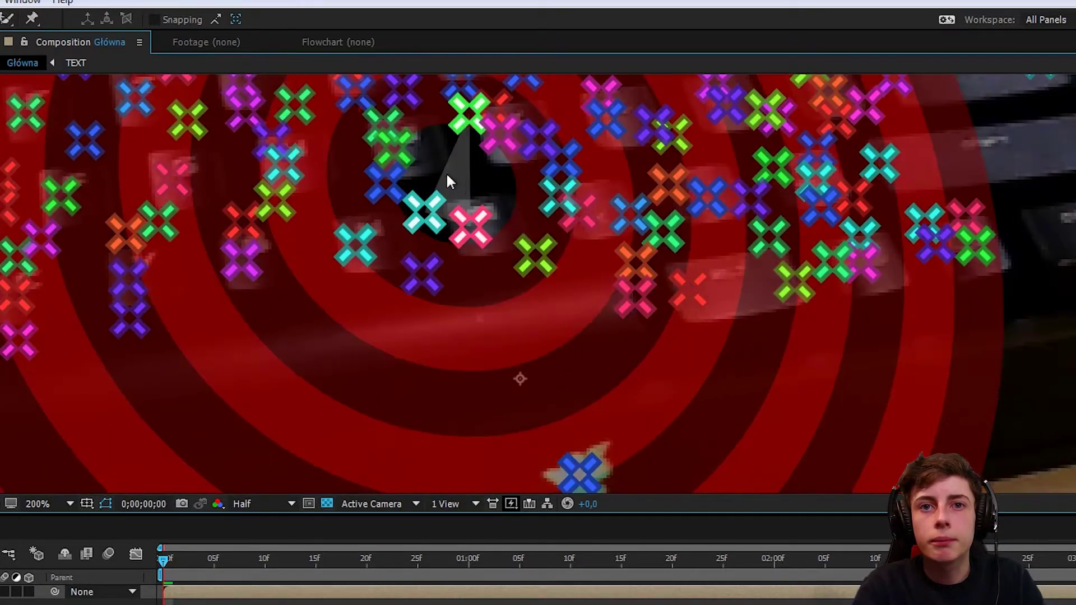
key("space")
scroll(426, 230, "down", 4)
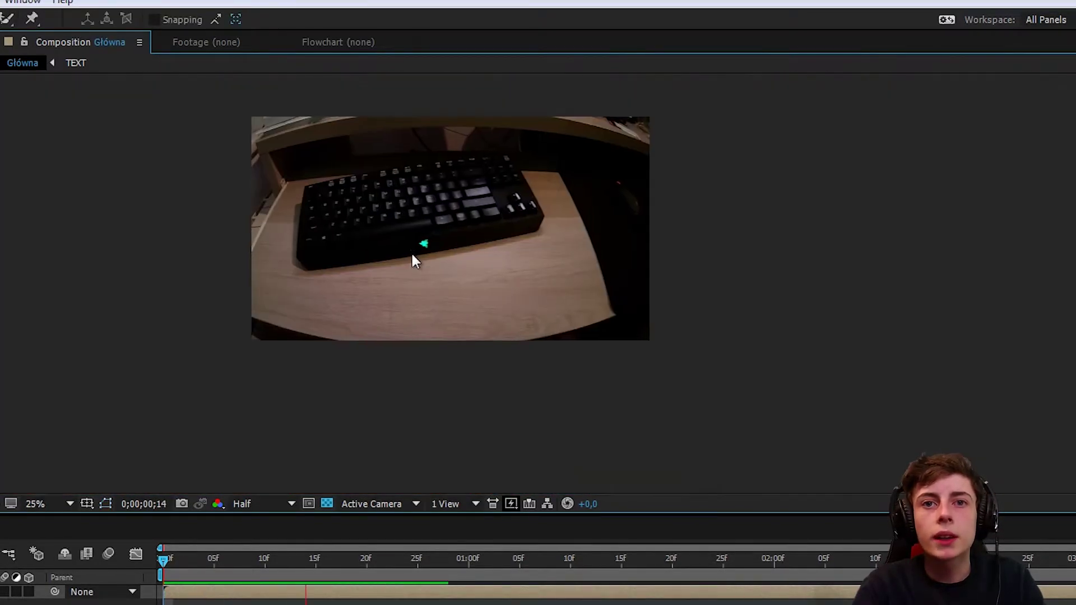
scroll(391, 265, "up", 2)
left_click_drag(377, 284, 382, 339)
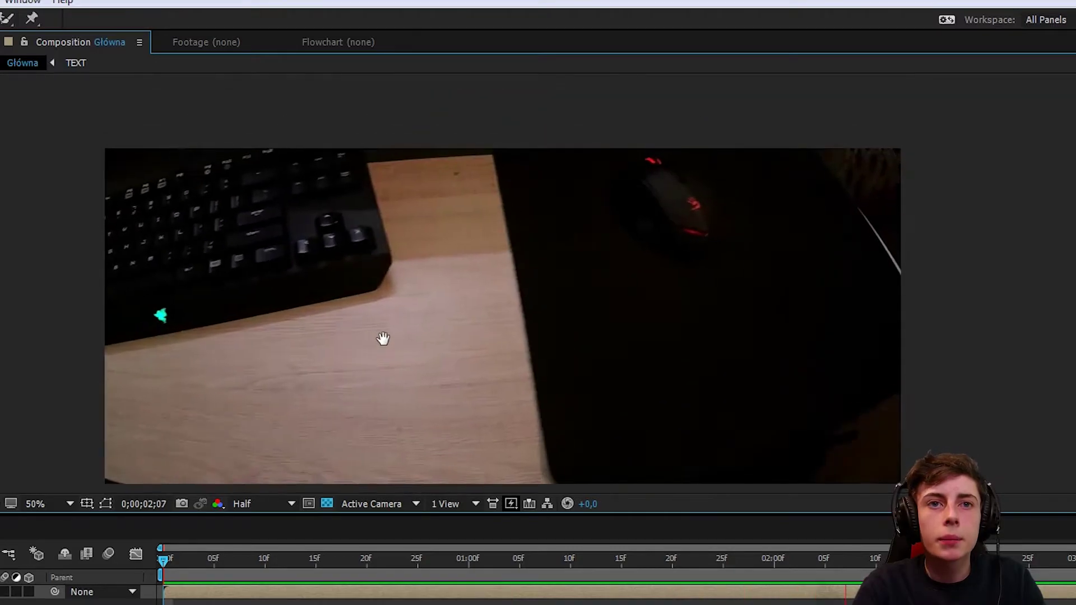
key("space")
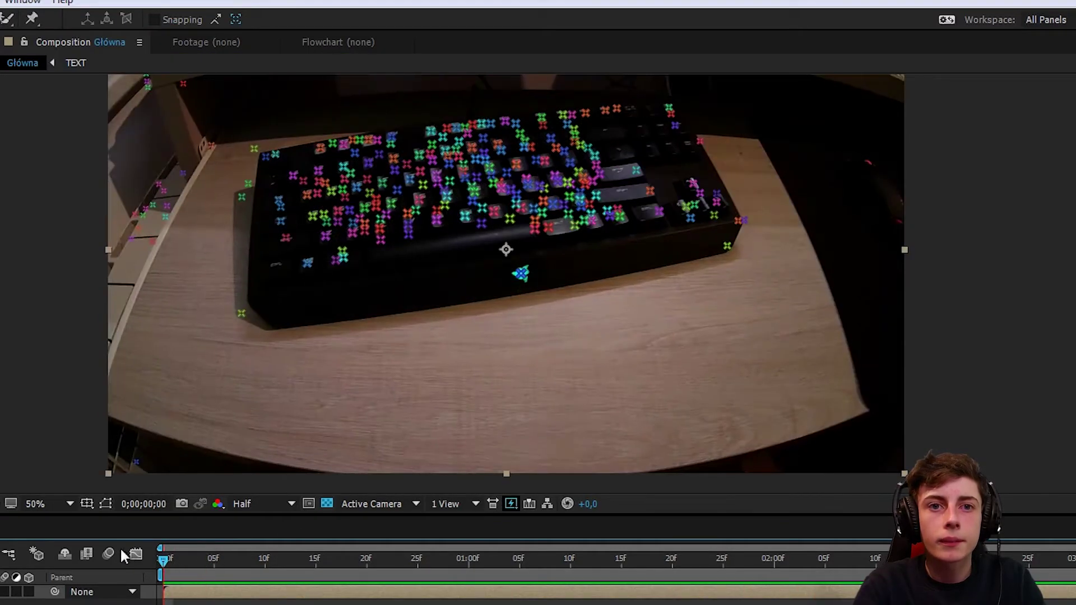
left_click_drag(384, 307, 398, 331)
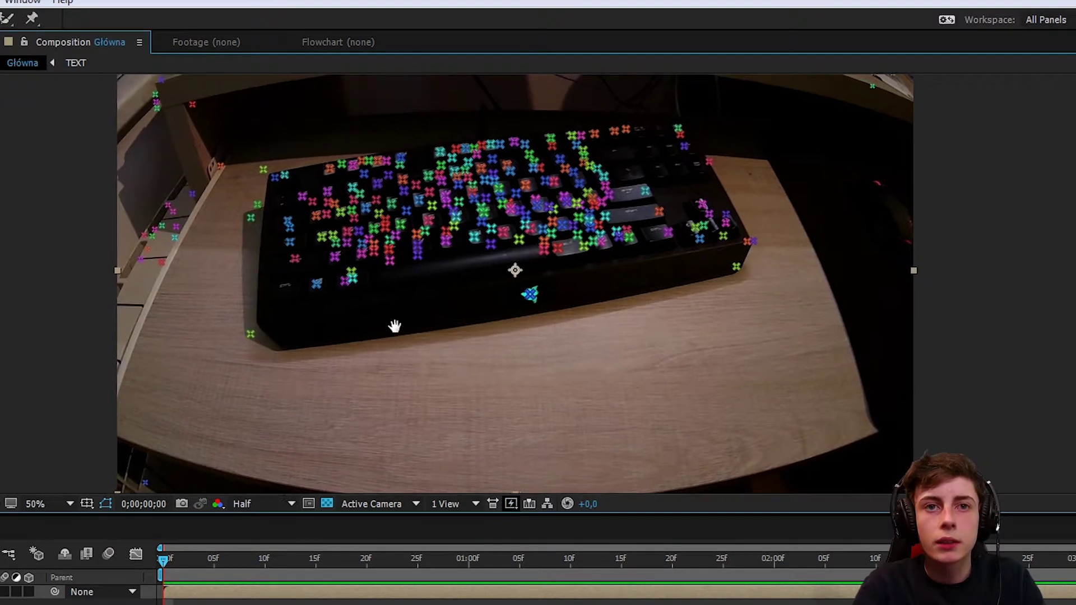
left_click(69, 503)
left_click(73, 540)
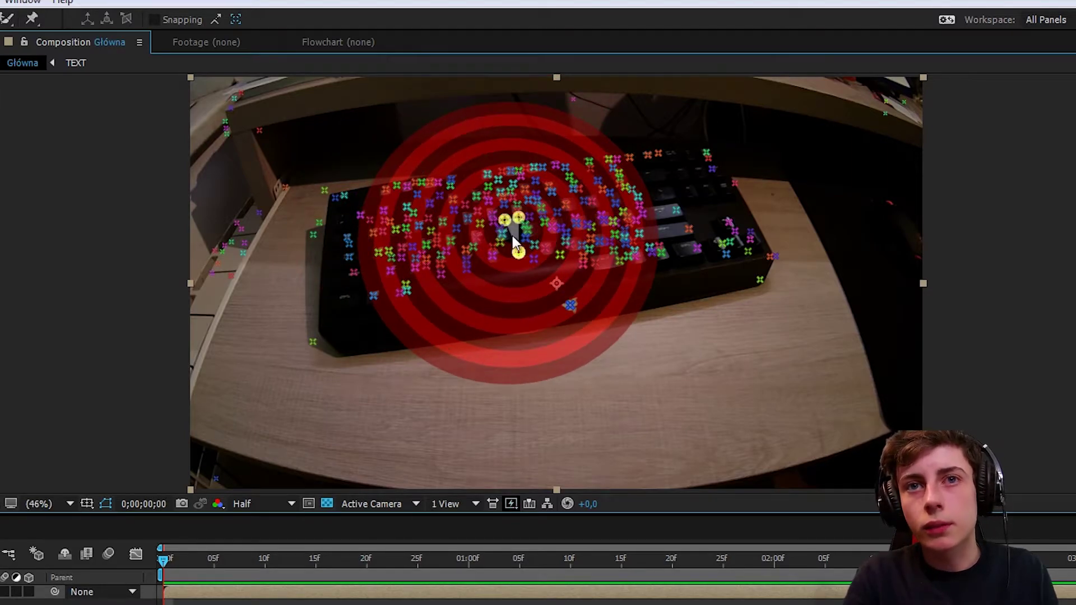
Step: Select three track points near the keyboard's centre and bring up their Create Text and Camera menu
right_click(514, 232)
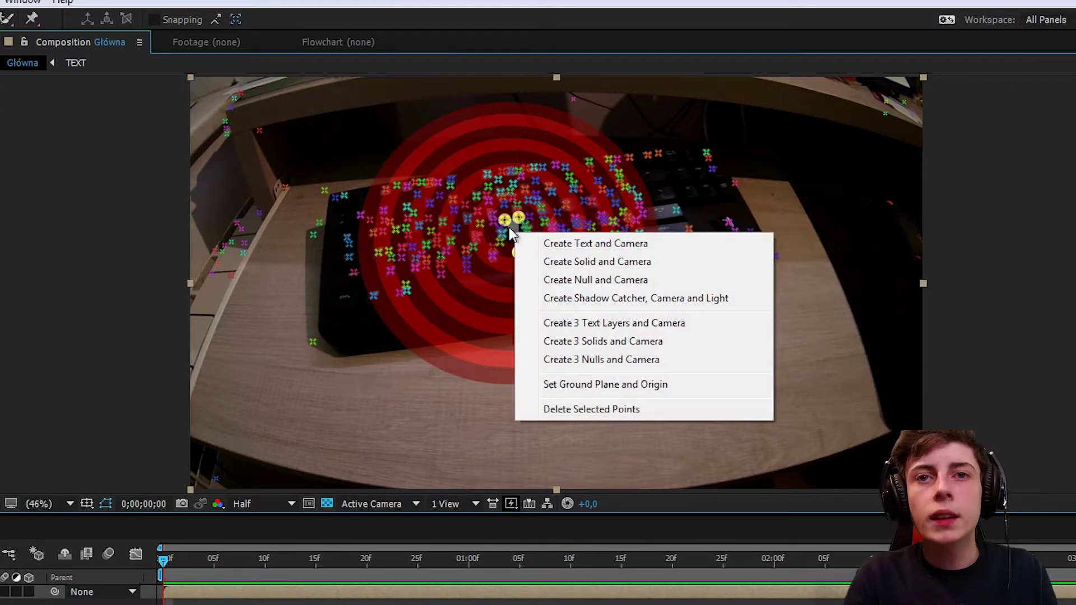
left_click(509, 227)
left_click(512, 226)
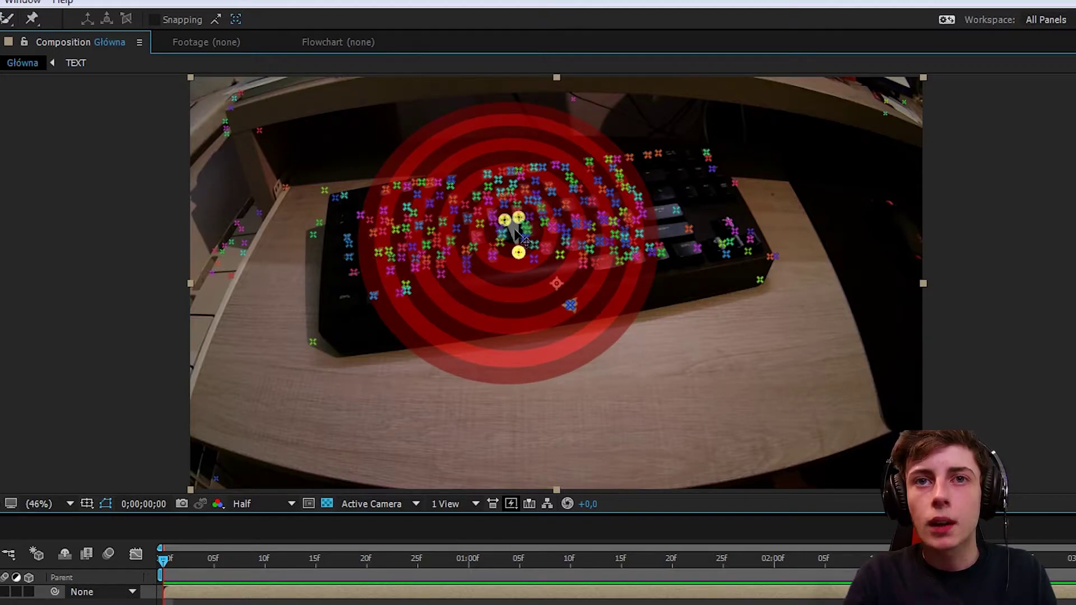
right_click(516, 233)
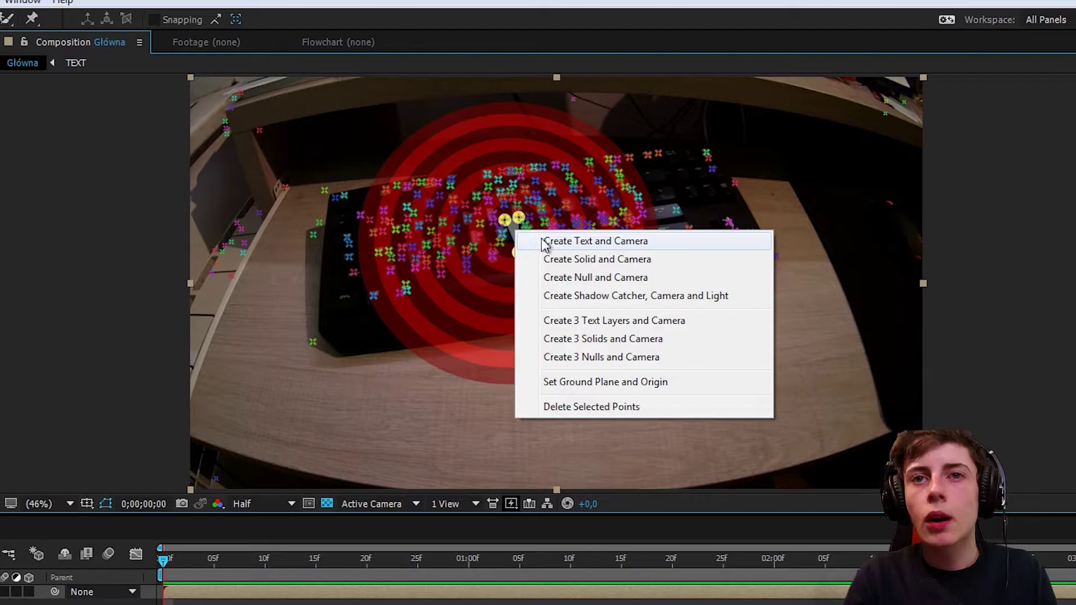
left_click(270, 278)
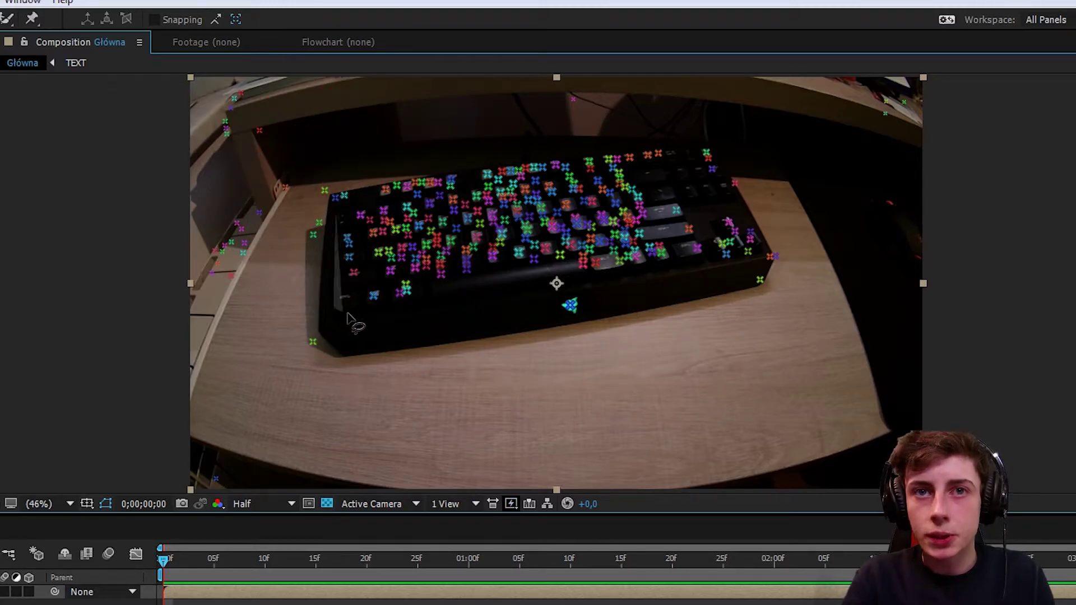
mouse_move(348, 319)
left_mouse_down()
mouse_move(692, 227)
mouse_move(510, 171)
left_mouse_up()
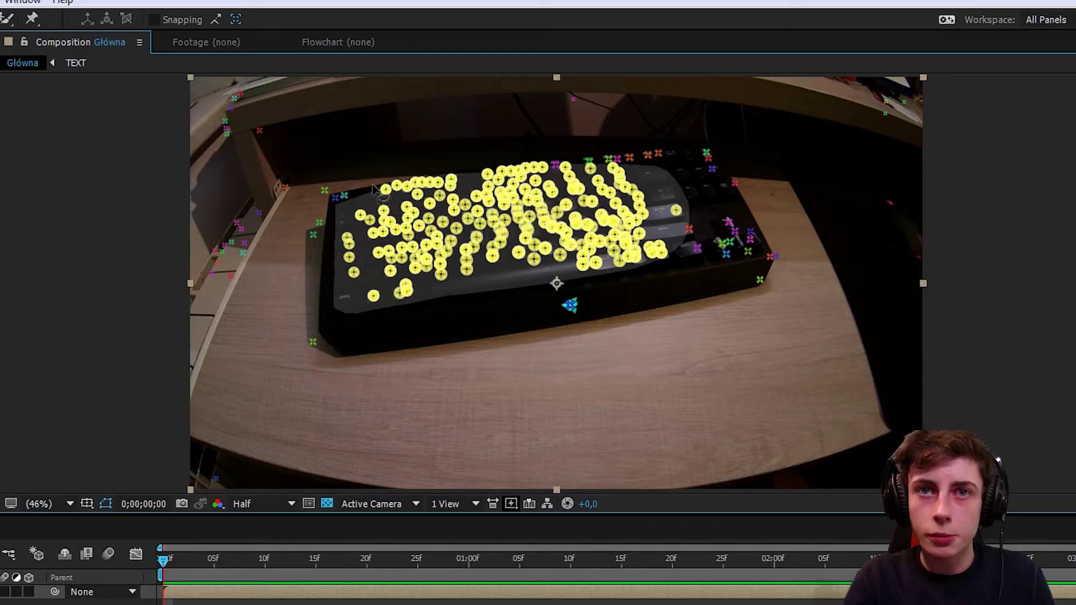
mouse_move(331, 201)
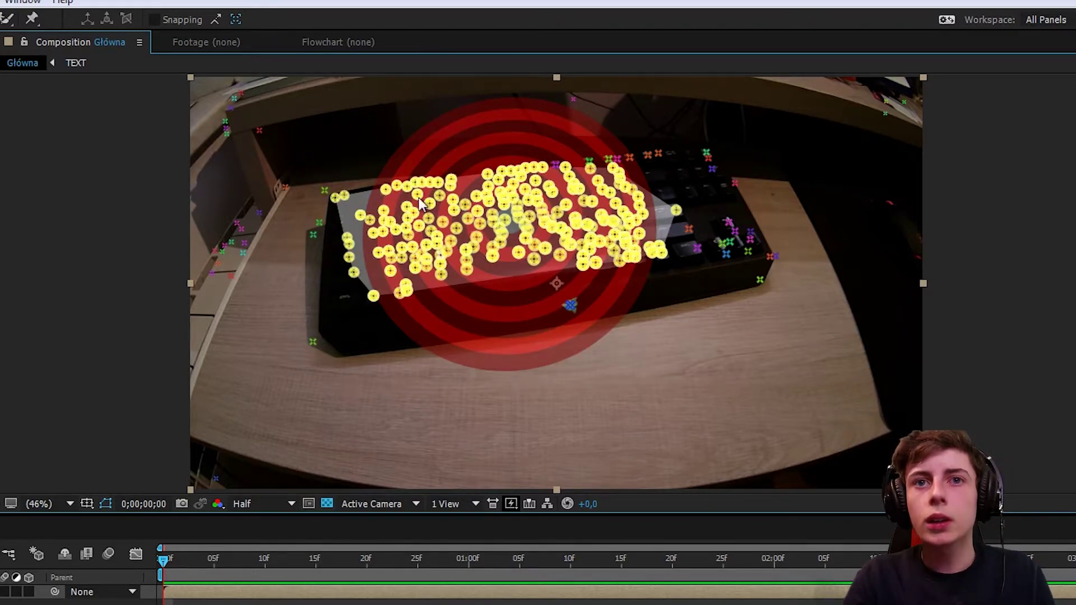
left_click(420, 226)
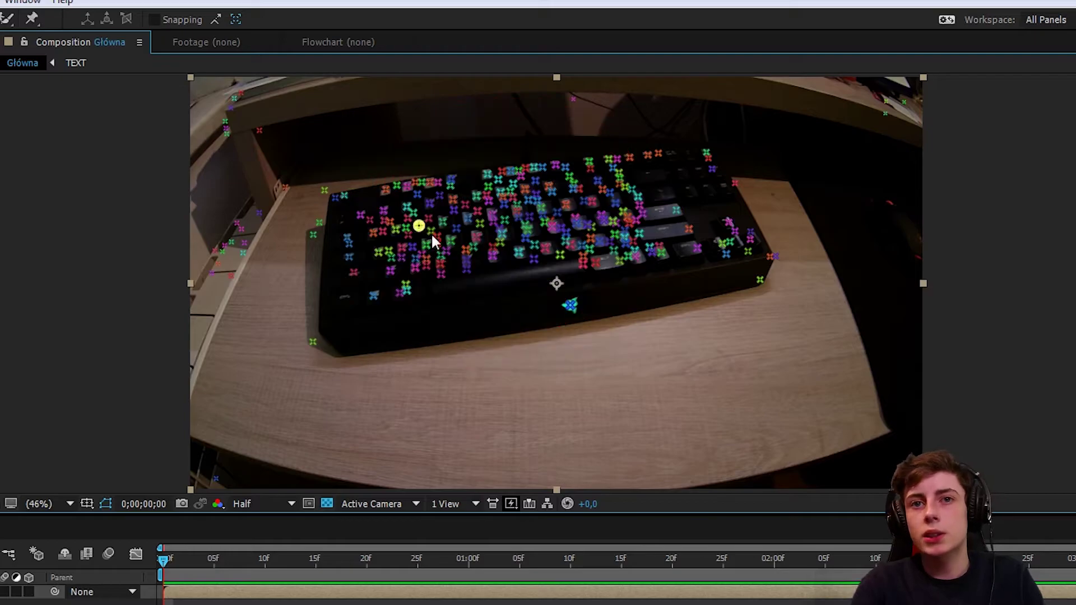
left_click(507, 213)
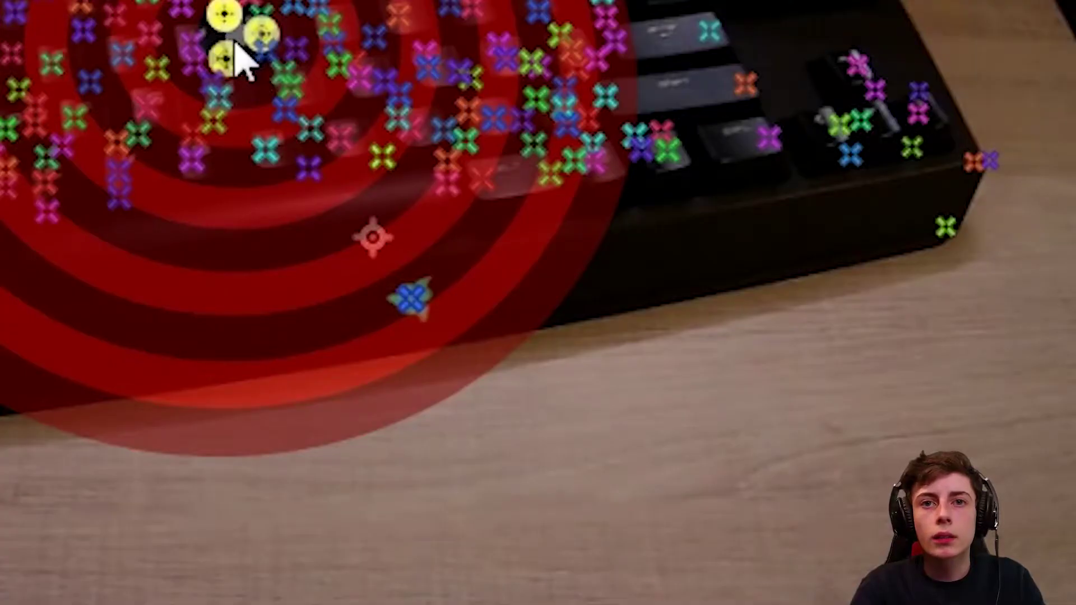
right_click(505, 217)
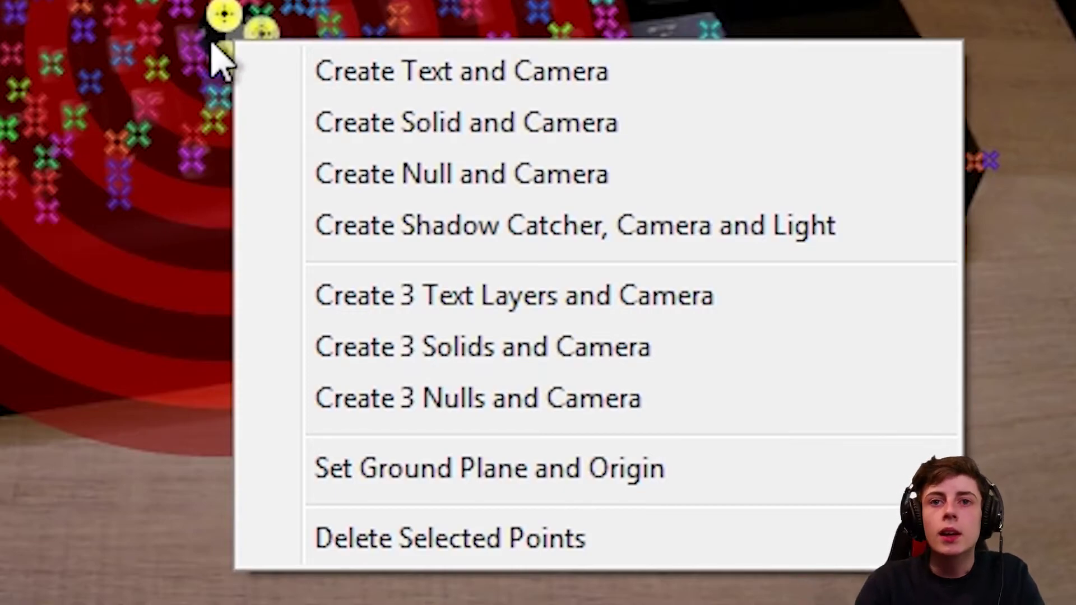
Step: Create a 3D Text layer and 3D Tracker Camera at the points, widening the Source Name column
left_click(364, 93)
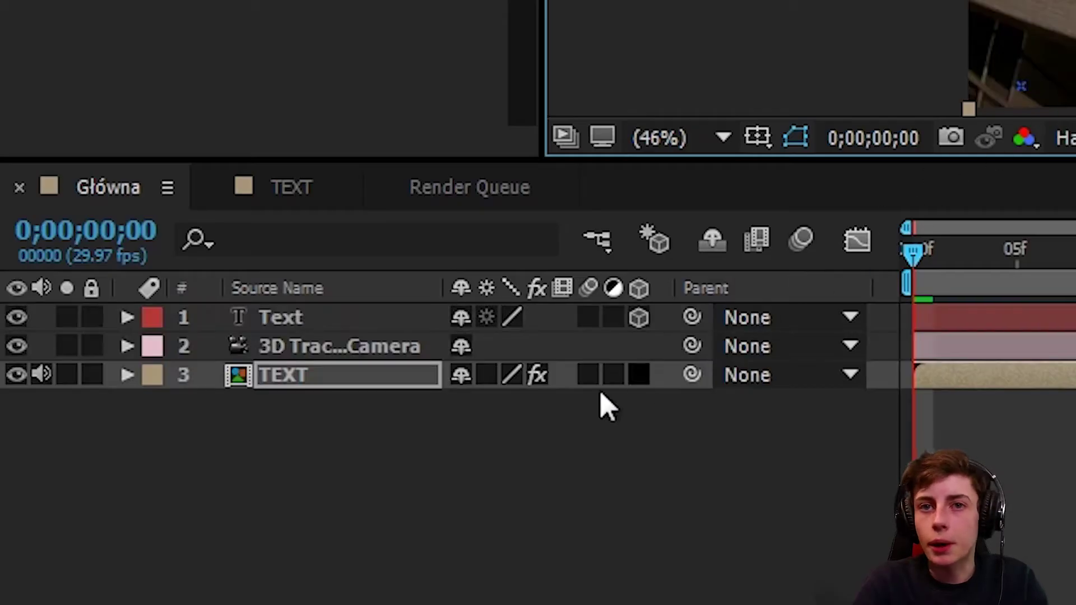
left_click(846, 261)
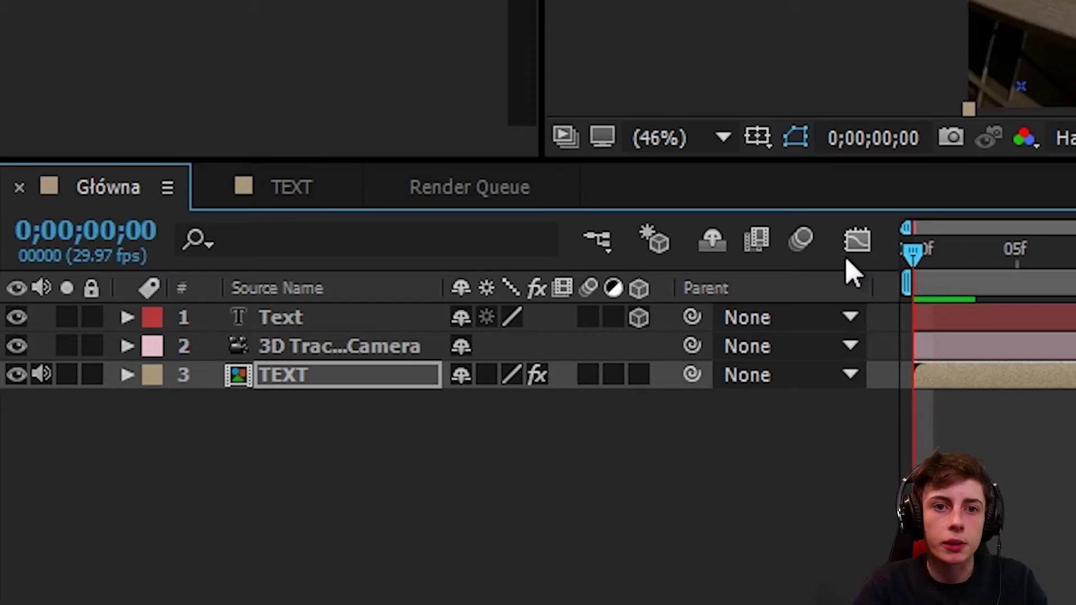
left_click(282, 325)
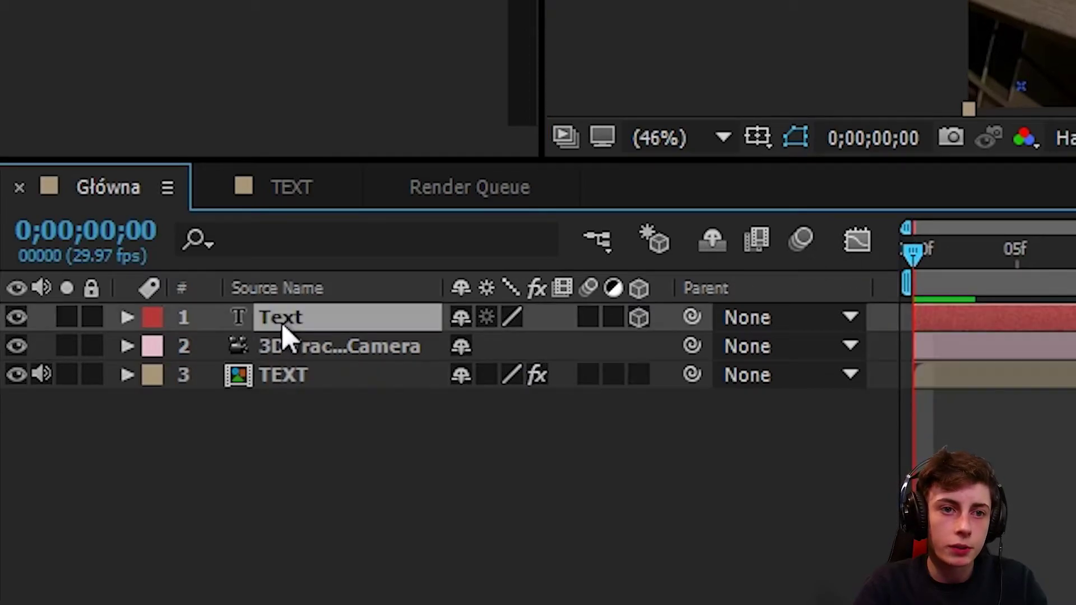
left_click(303, 350)
left_click_drag(440, 289, 496, 290)
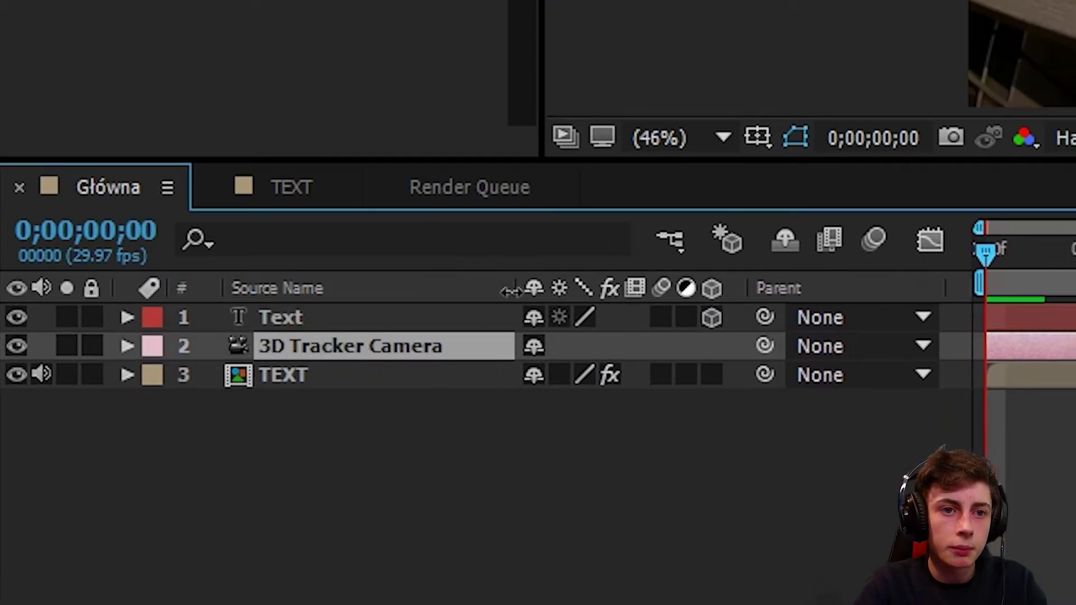
left_click(278, 321)
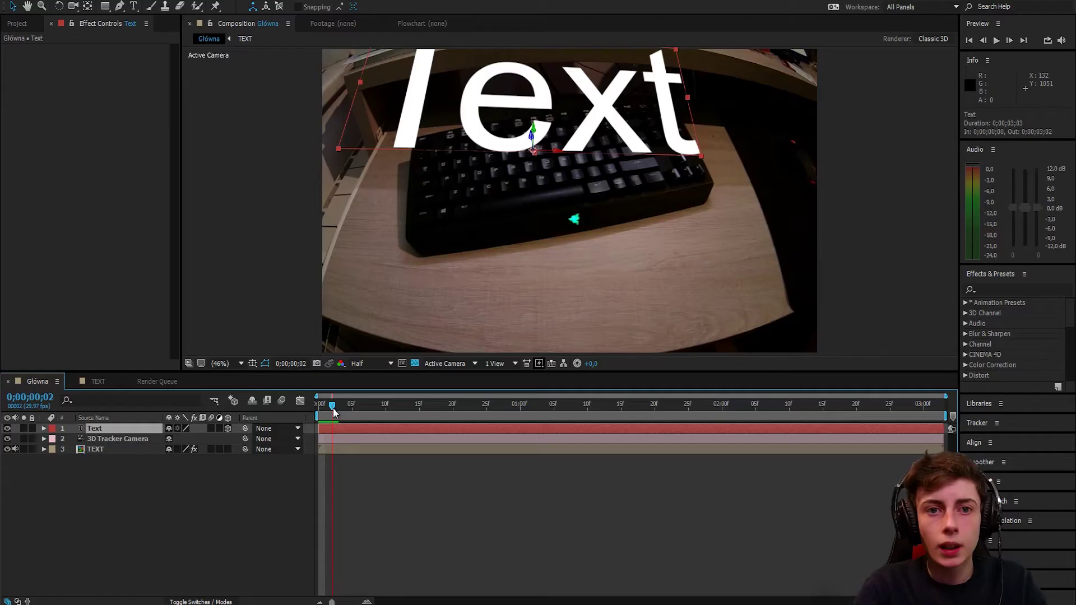
mouse_move(317, 405)
left_mouse_down()
mouse_move(391, 410)
mouse_move(788, 383)
mouse_move(292, 412)
left_mouse_up()
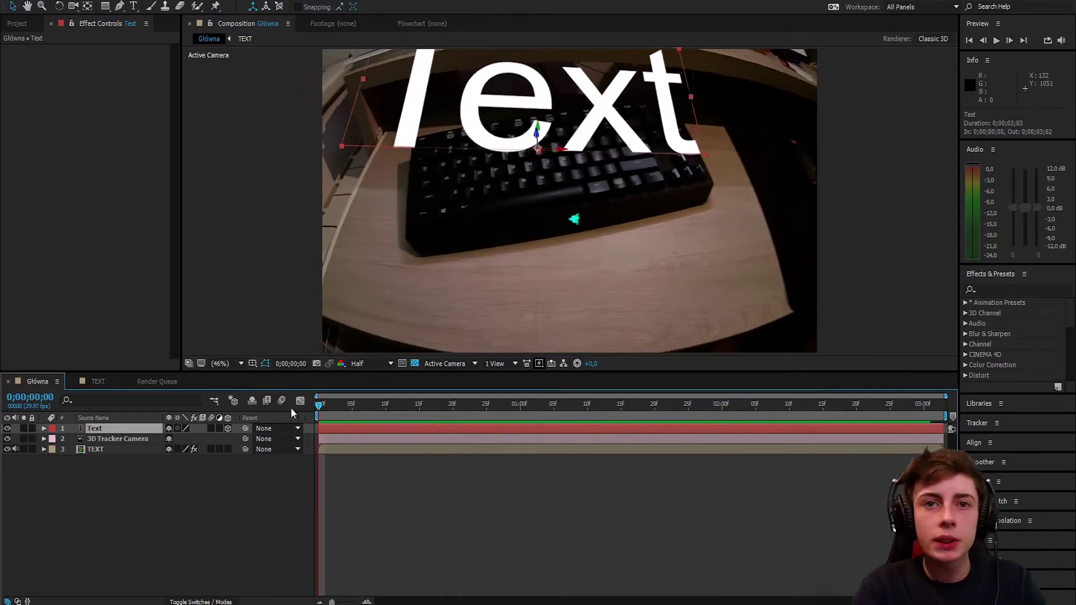
Step: Replace the word Text in the tracked text layer with Poradnik
double_click(97, 429)
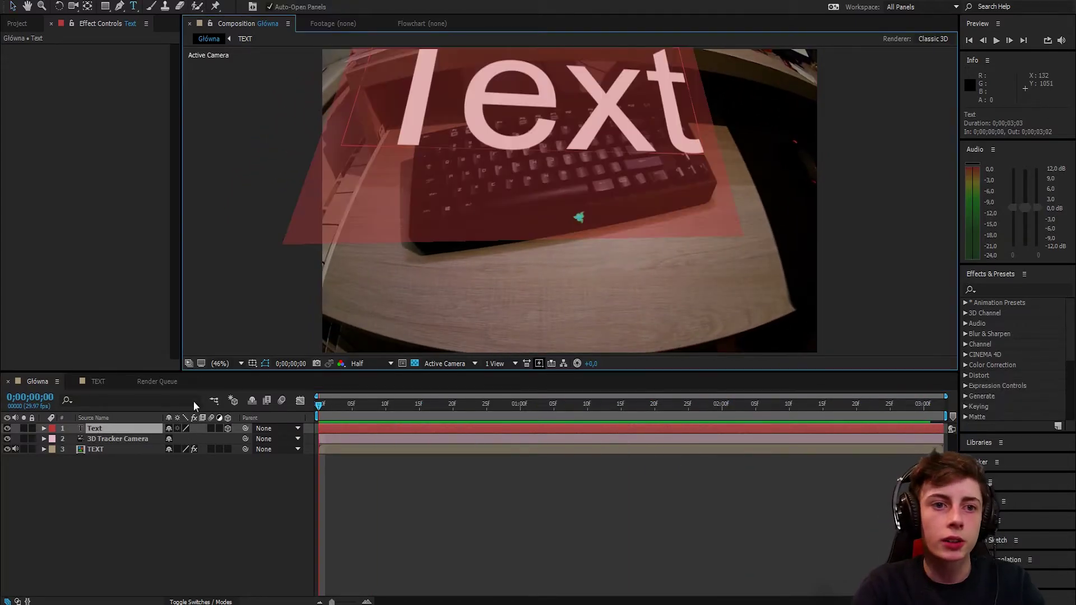
key("BackSpace")
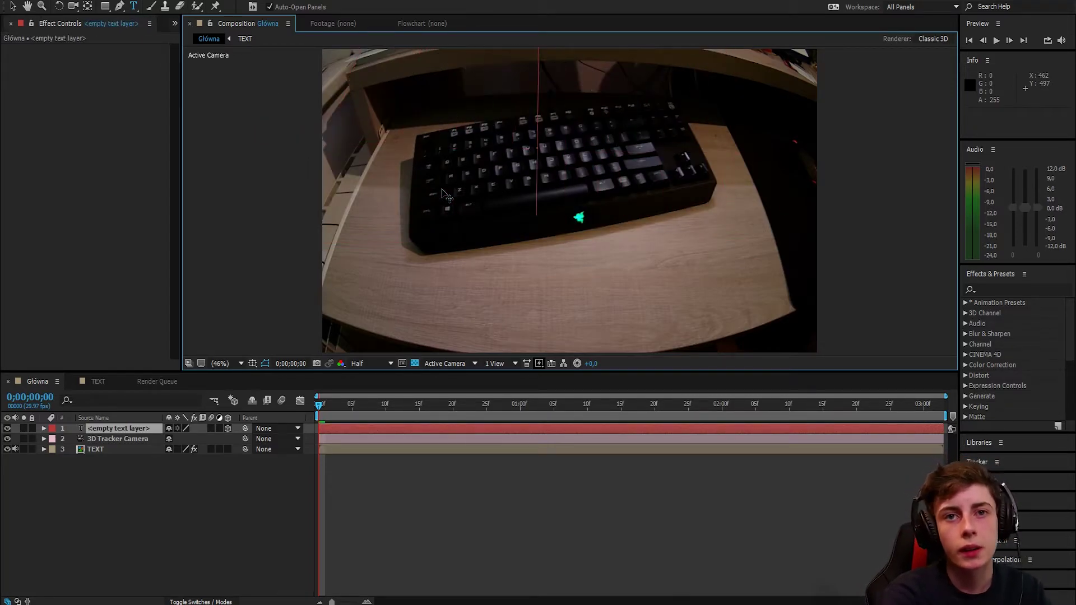
type("Poradnik")
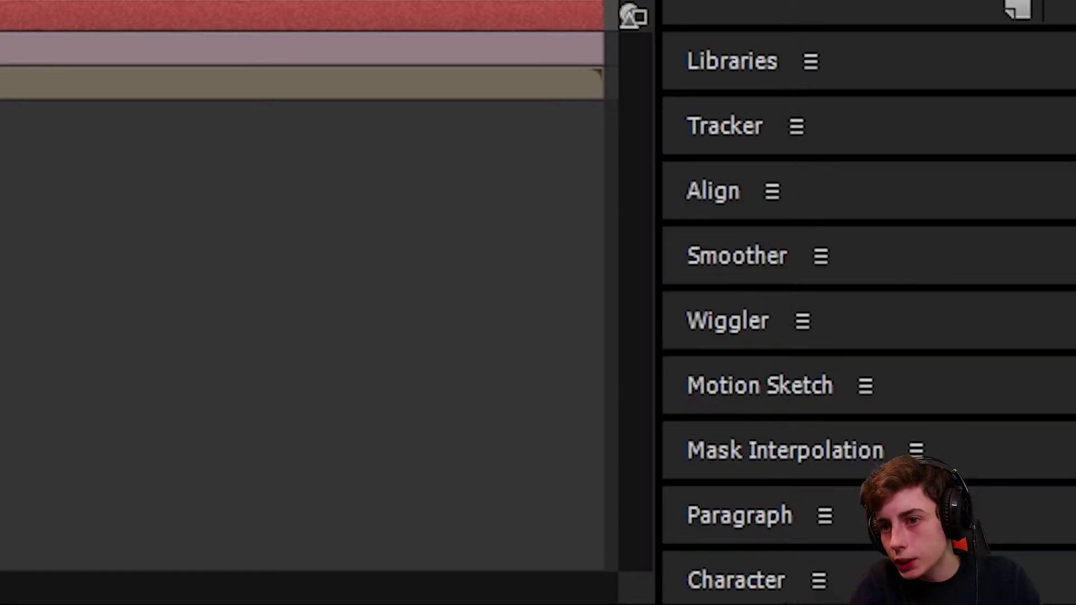
Step: Reduce the Poradnik text's font size from 69 px to about 20 px in the Character panel
left_click(765, 591)
left_click(815, 582)
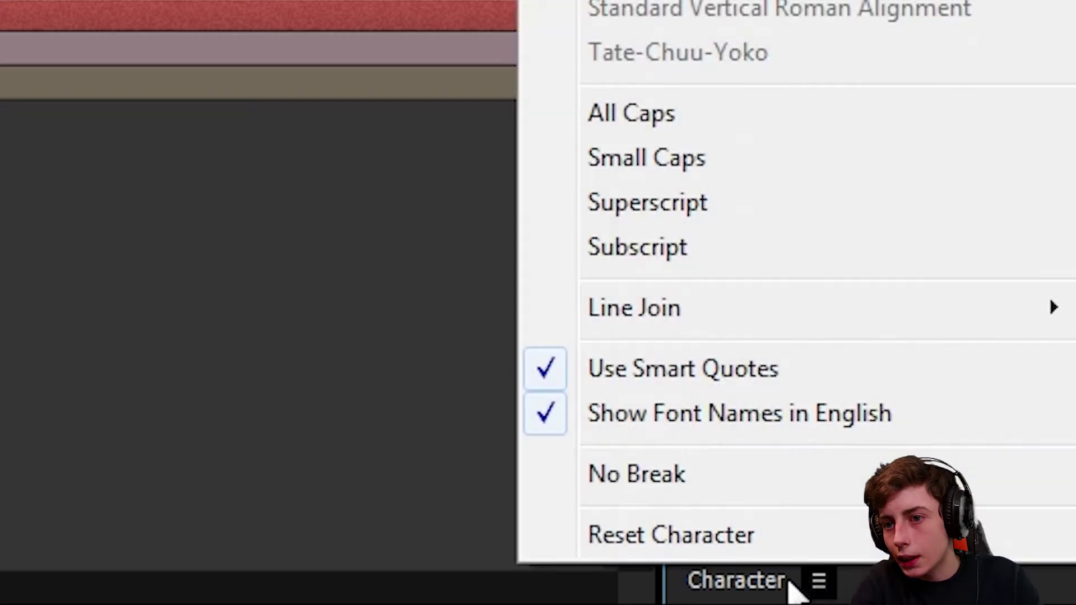
left_click(756, 588)
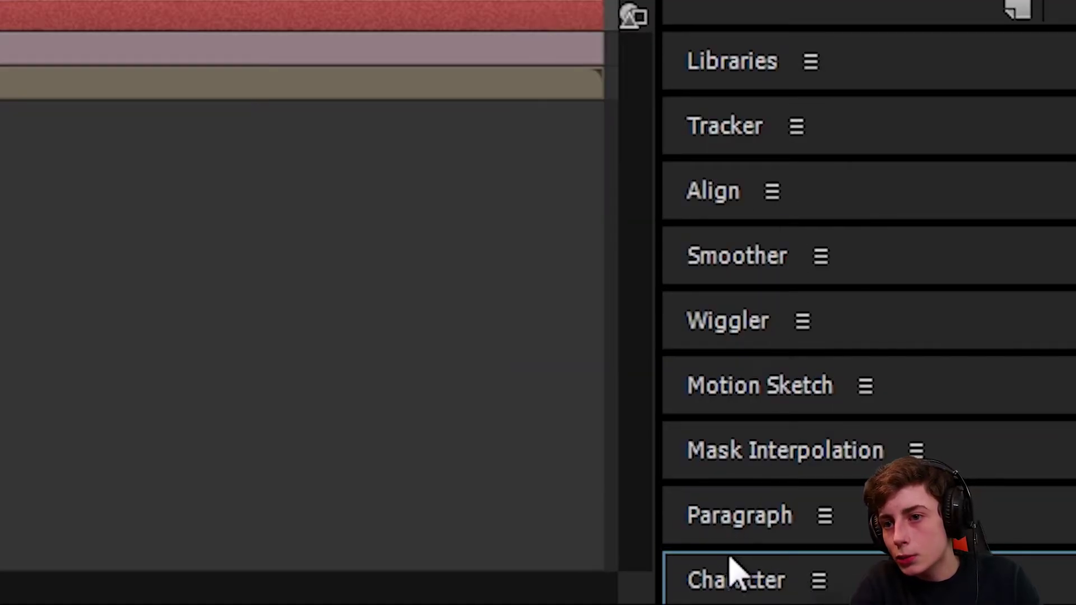
left_click(734, 577)
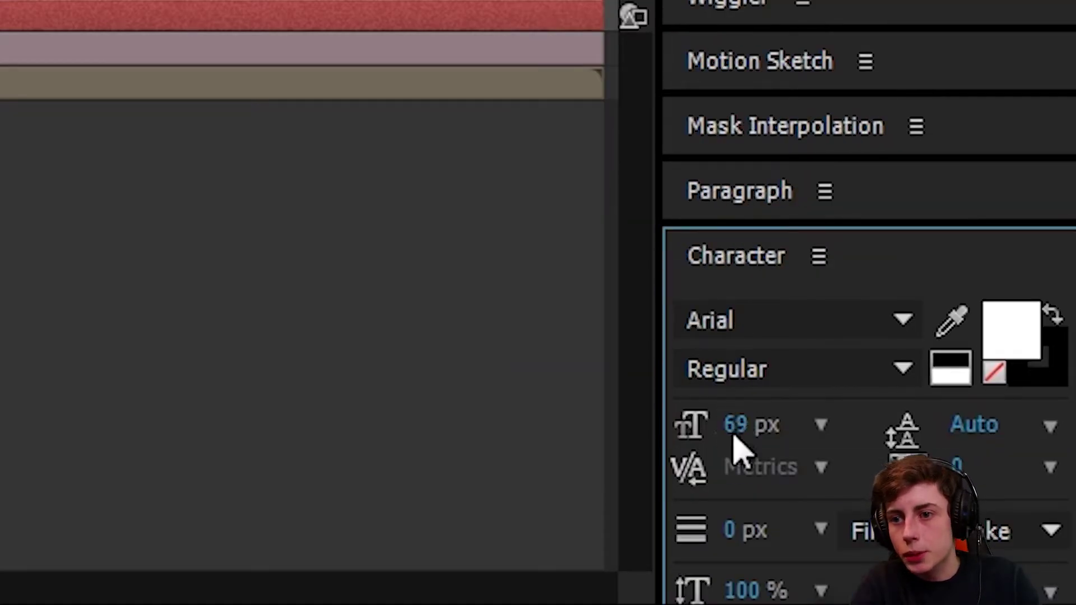
left_click_drag(735, 426, 586, 432)
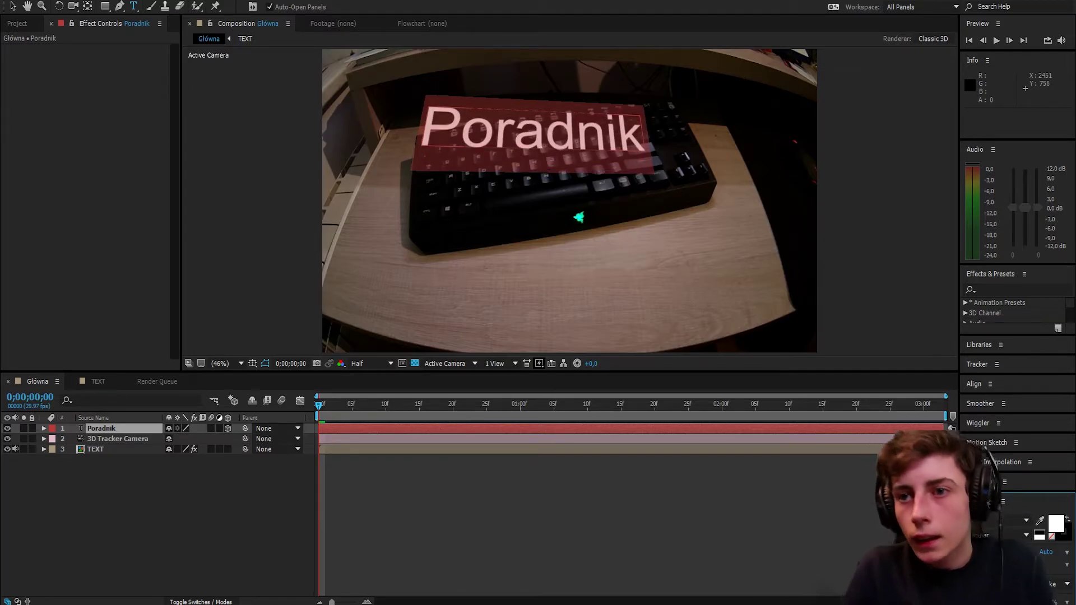
Step: Resize the side panels, try the Standard workspace, then return to the All Panels workspace
left_click(993, 462)
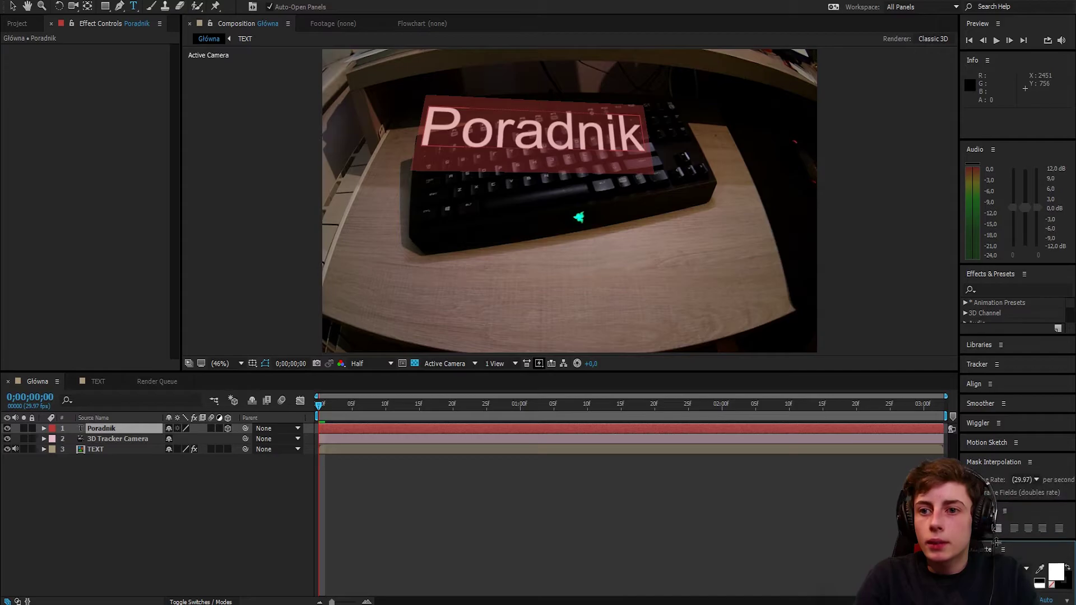
left_click_drag(996, 541, 1005, 478)
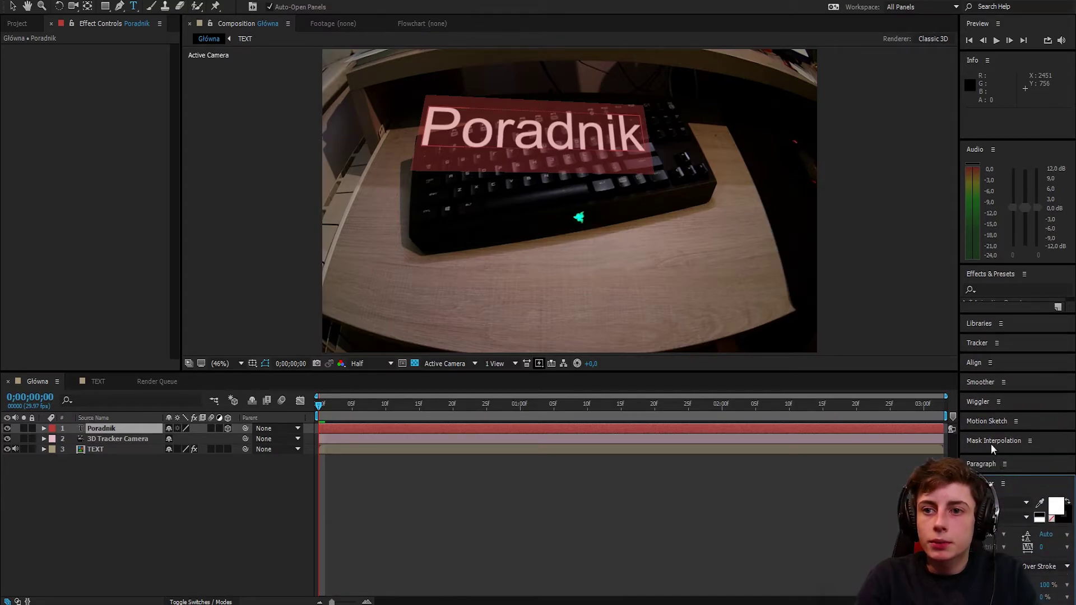
left_click(913, 8)
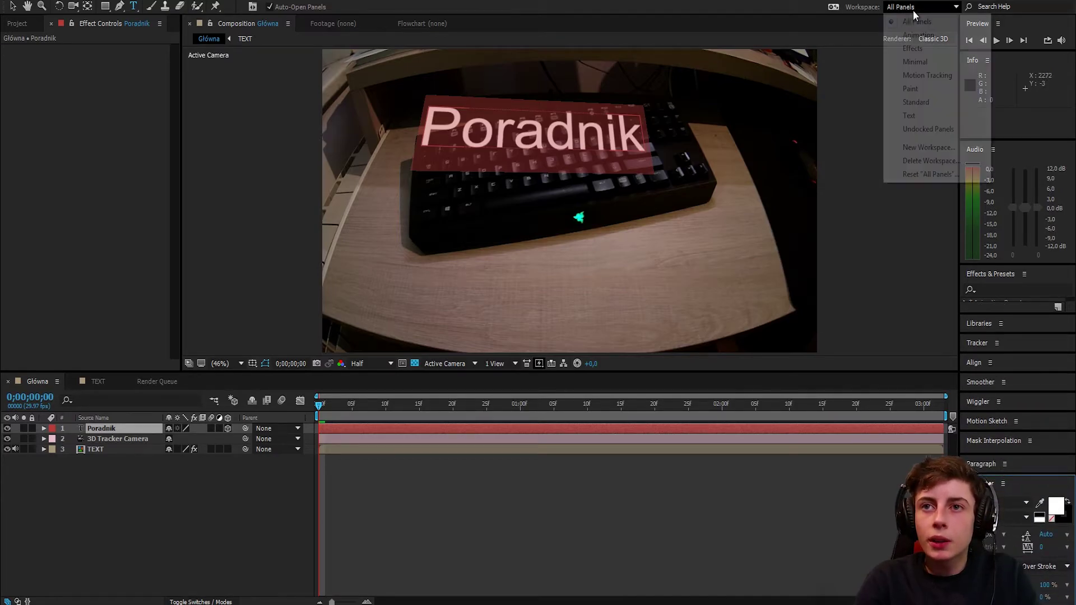
left_click(919, 102)
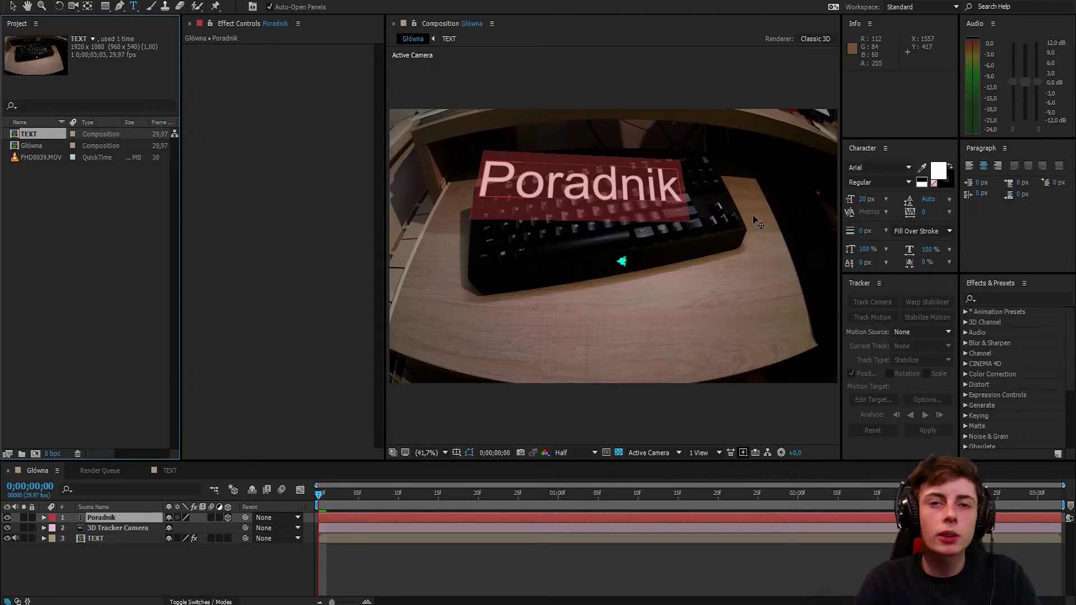
left_click(916, 8)
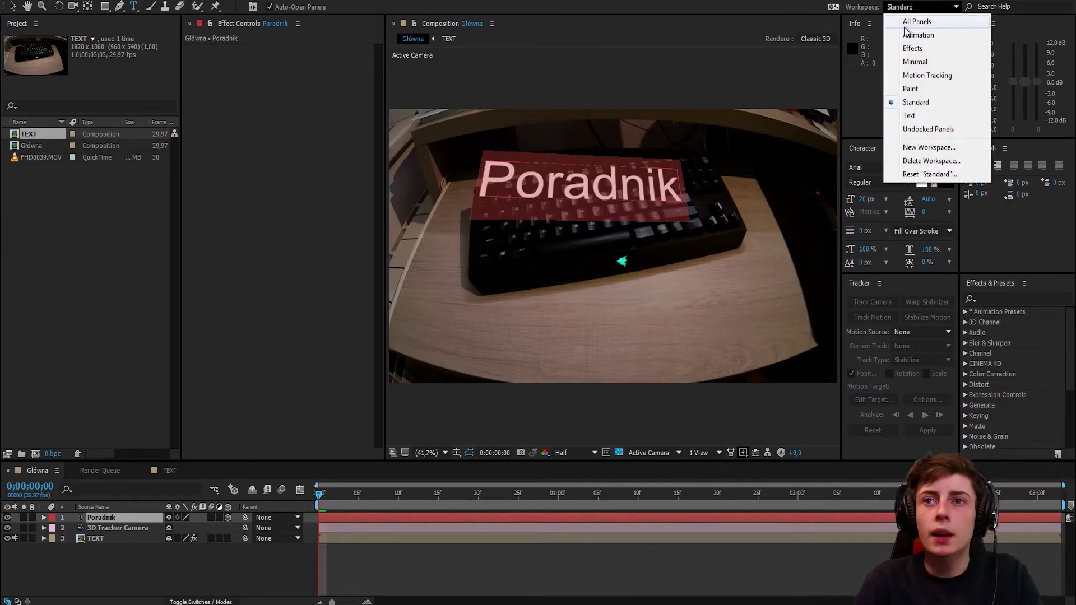
left_click(919, 34)
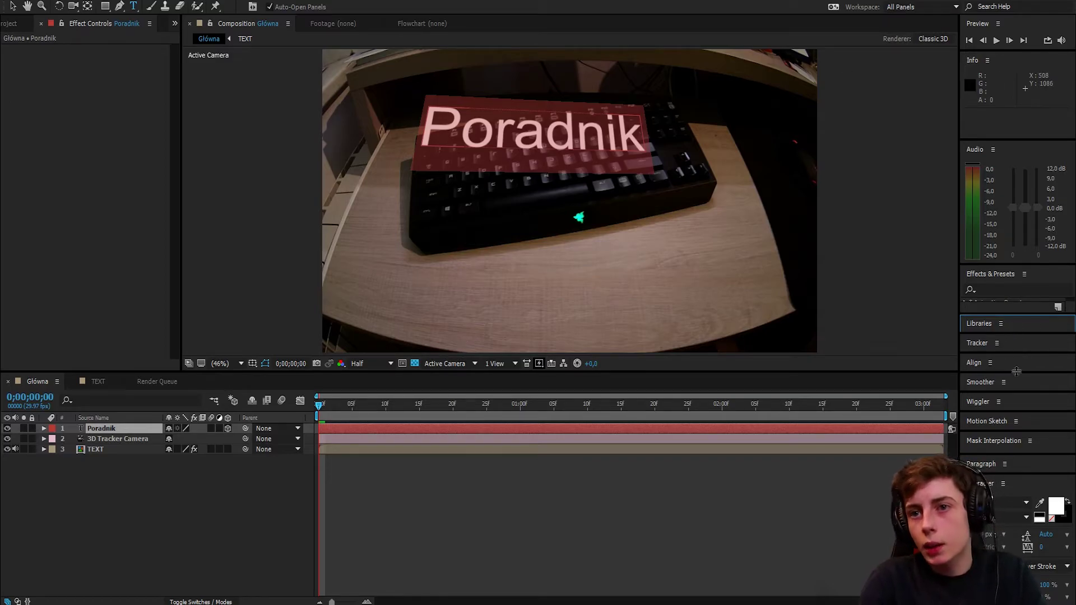
Step: Enlarge the Effects & Presets category list, preview the tracked Poradnik text, then select the word for editing
left_click_drag(1016, 313, 1013, 432)
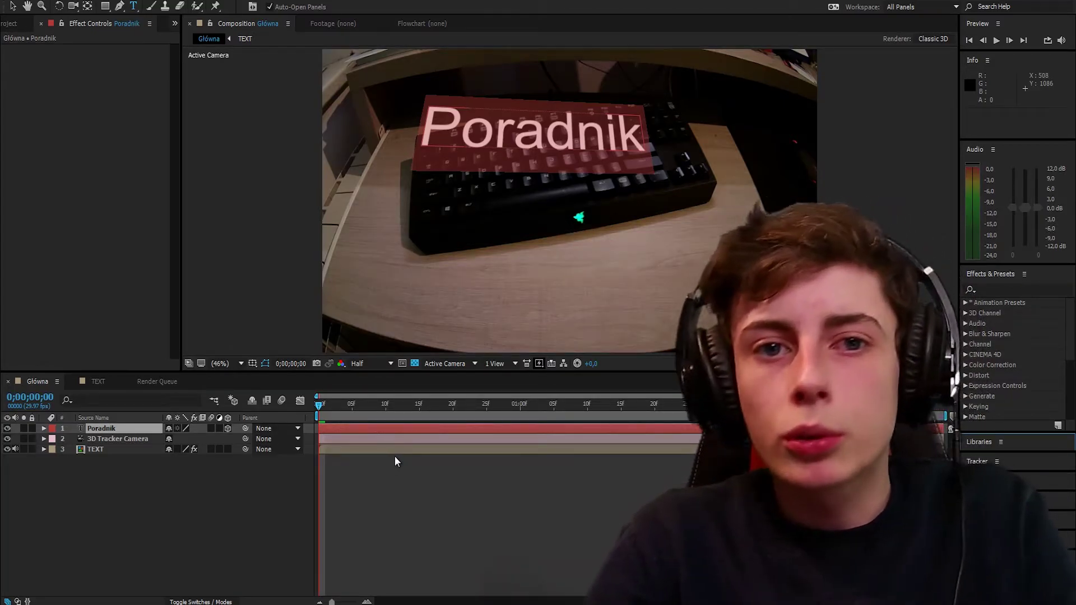
left_click(316, 410)
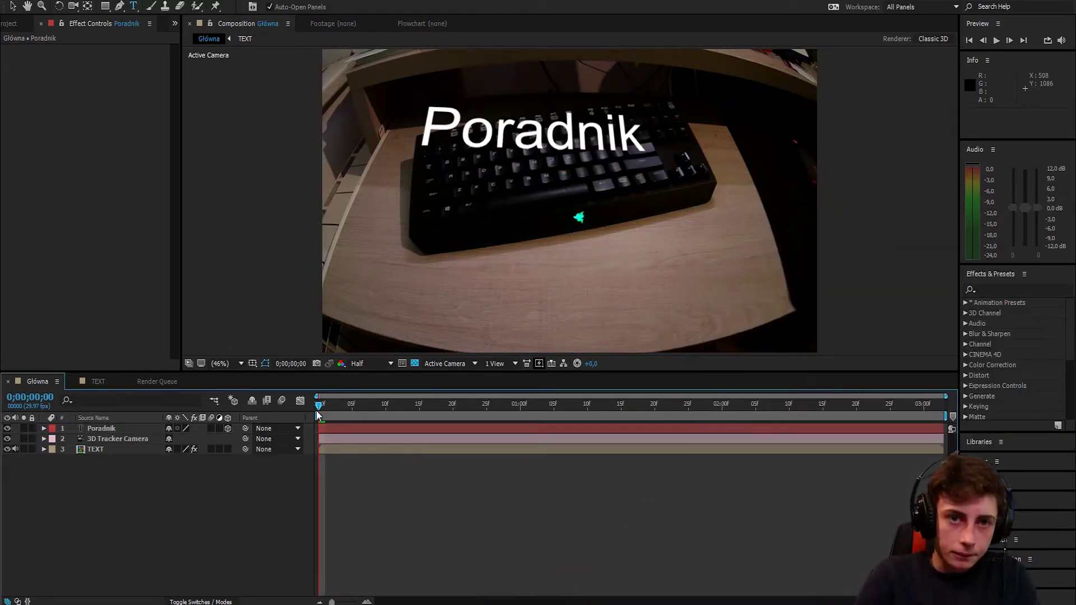
key("space")
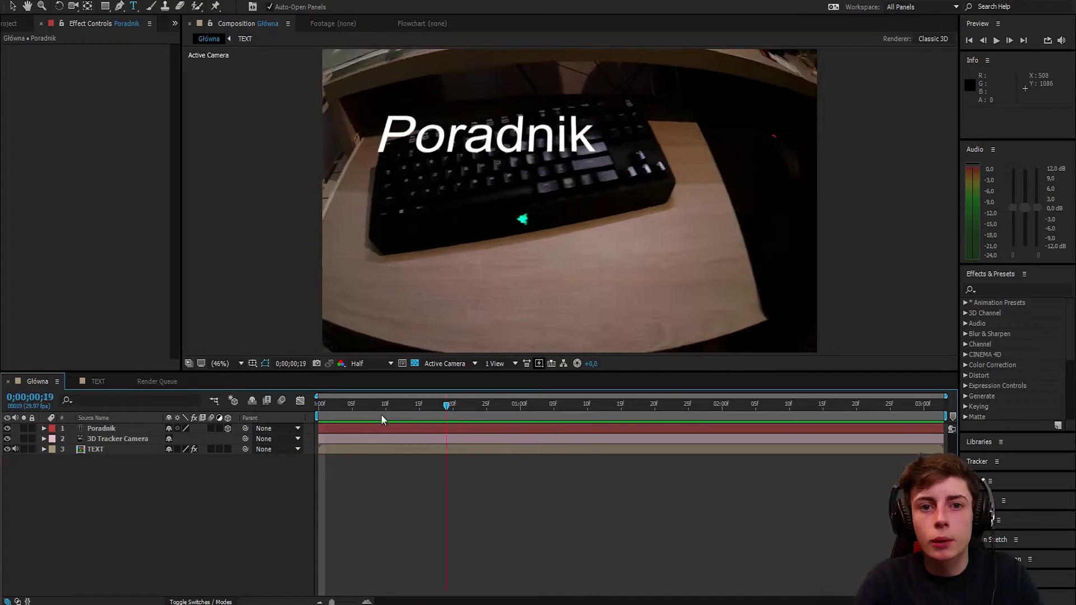
key("space")
left_click(90, 429)
double_click(90, 429)
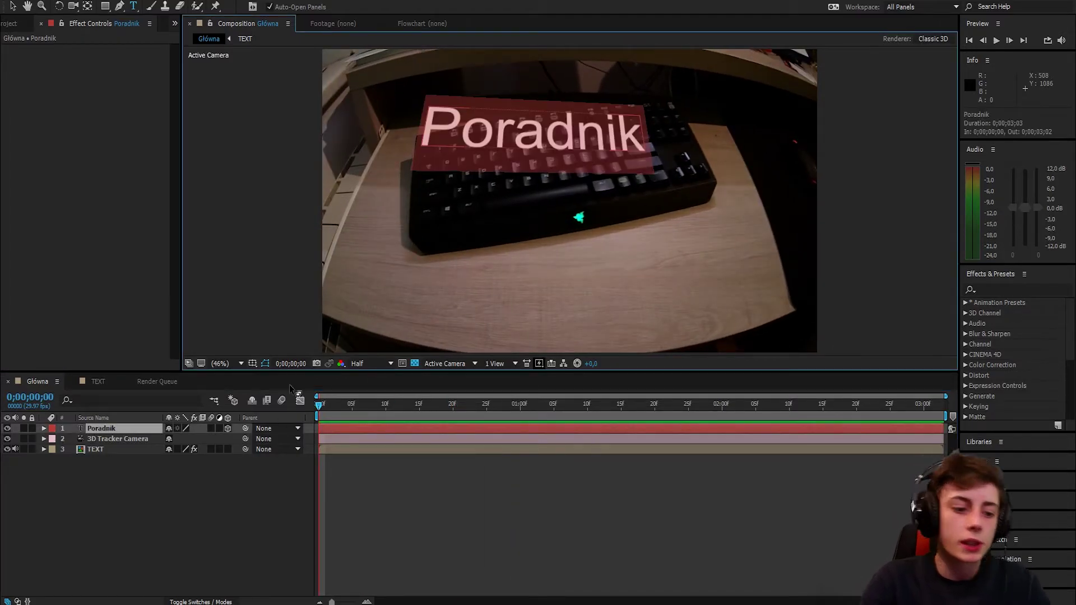
Step: Replace the word Poradnik with 'Razer' in the tracked text layer
type("Rzer")
key("BackSpace")
key("BackSpace")
key("BackSpace")
type("a")
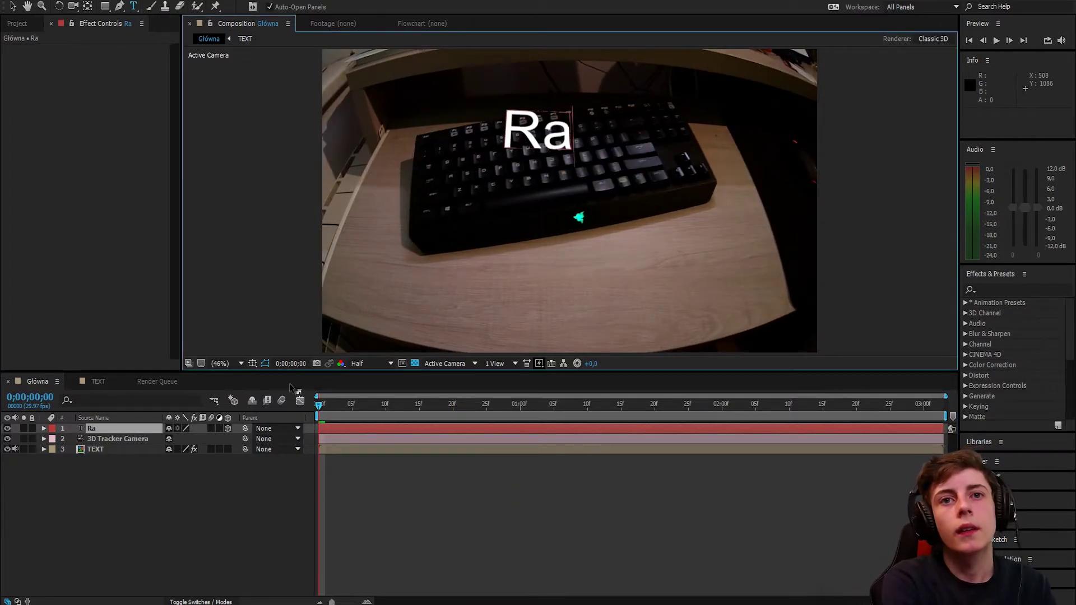
type("zer")
left_click(337, 446)
Step: Preview the Razer text riding on the keyboard
key("space")
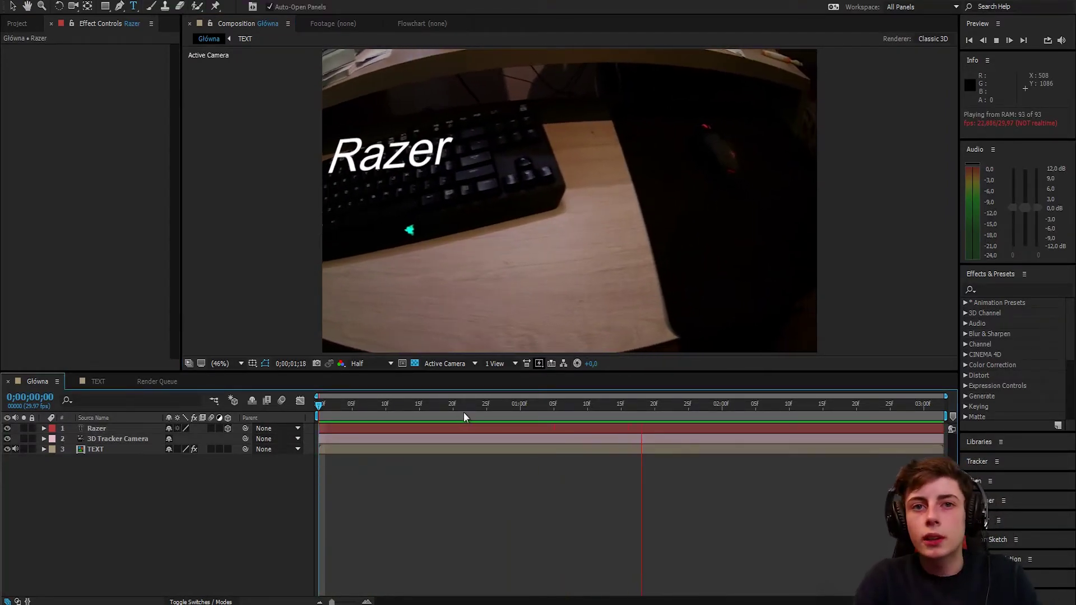
key("space")
left_click(532, 129)
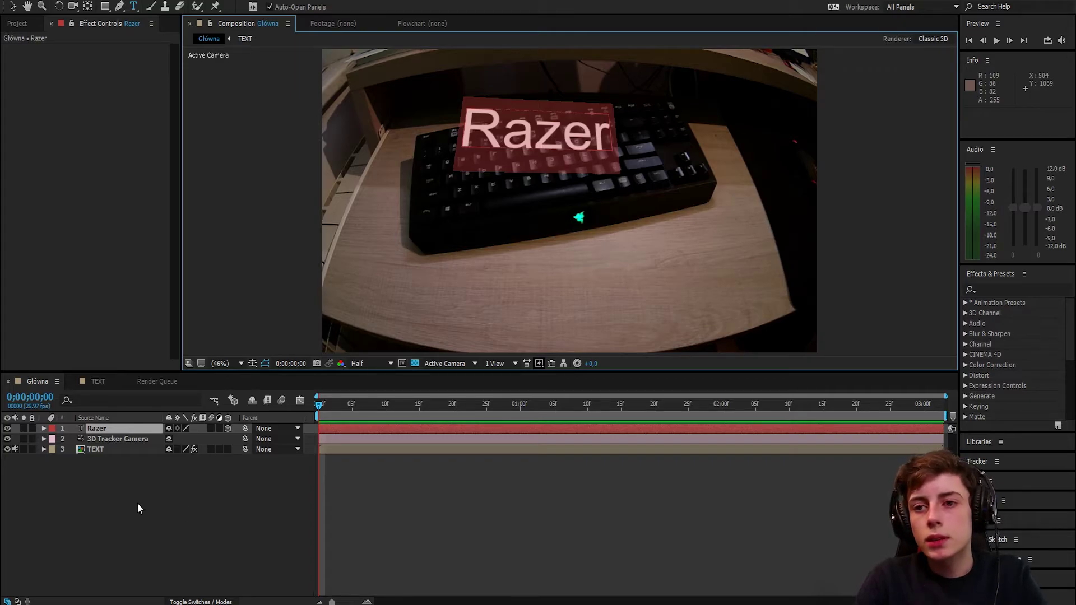
left_click(94, 510)
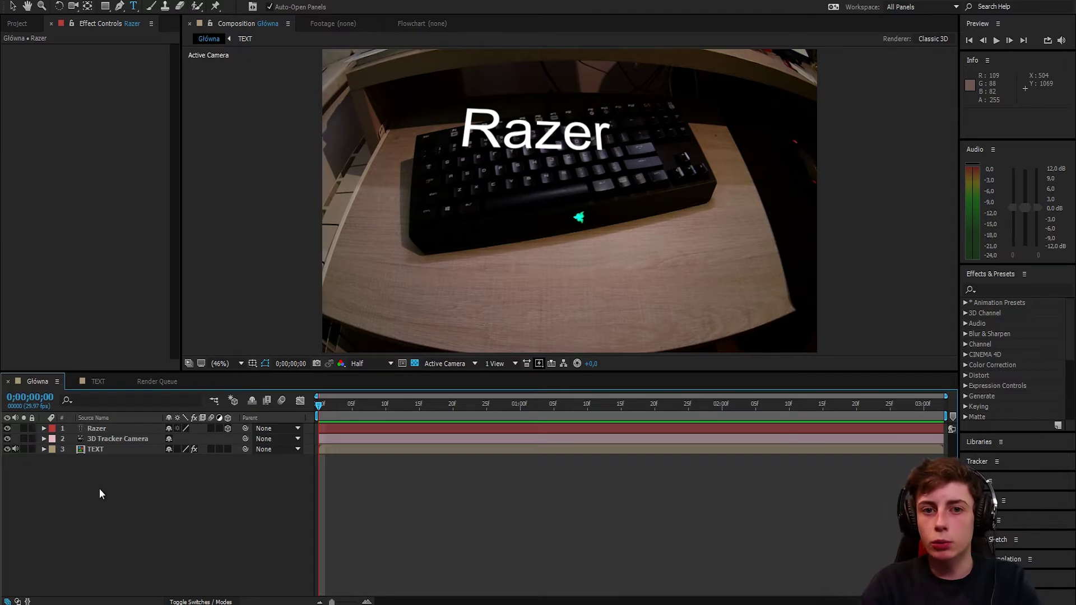
Step: Delete the Razer text and old camera, then create a track null and camera from three keyboard track points
left_click(96, 427)
key("Delete")
key("Delete")
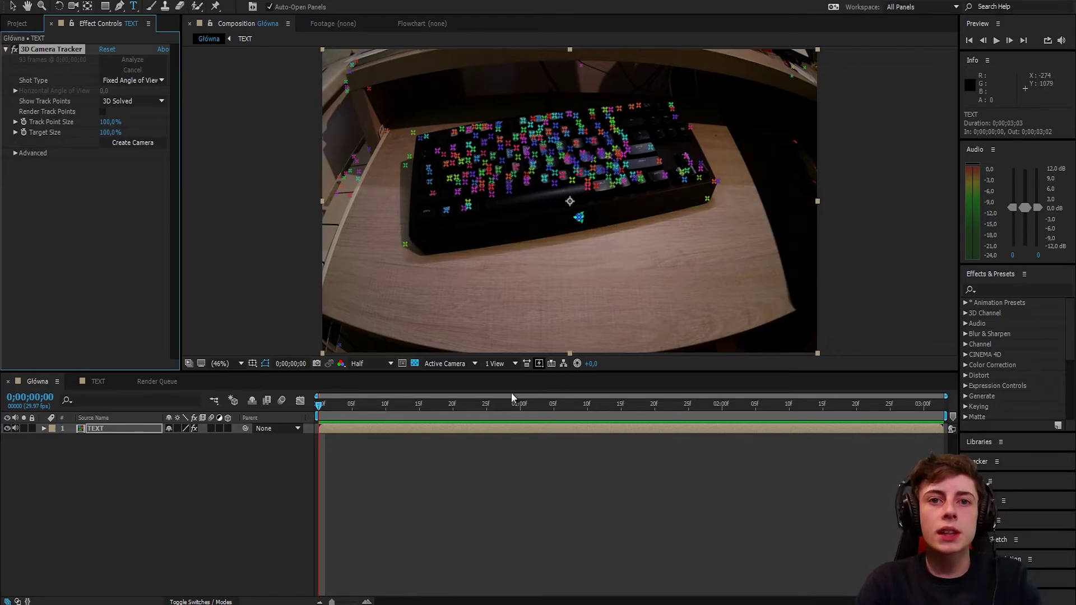
left_click(15, 10)
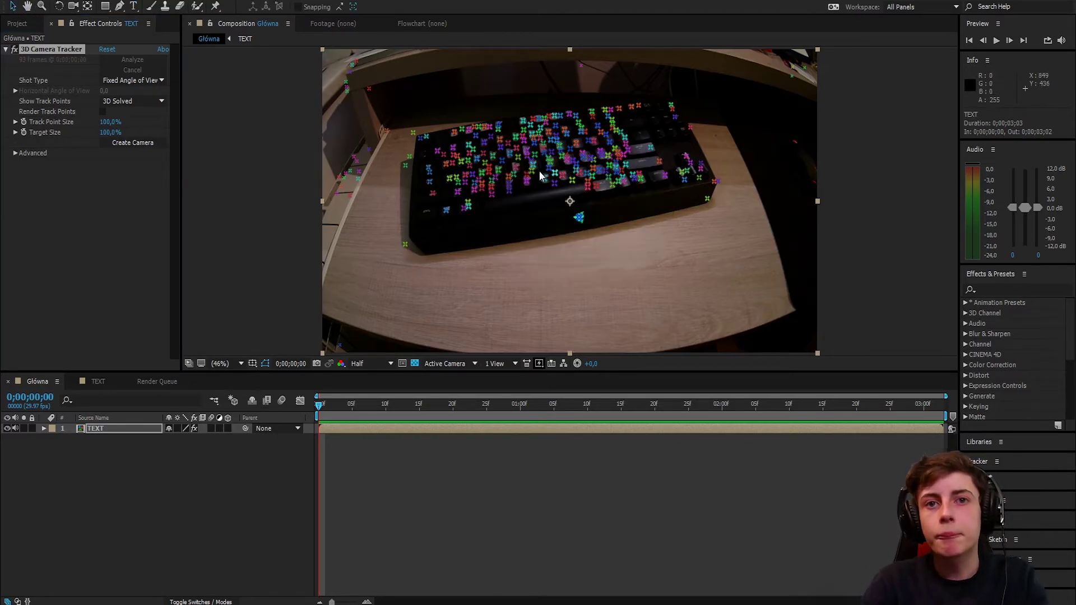
mouse_move(546, 173)
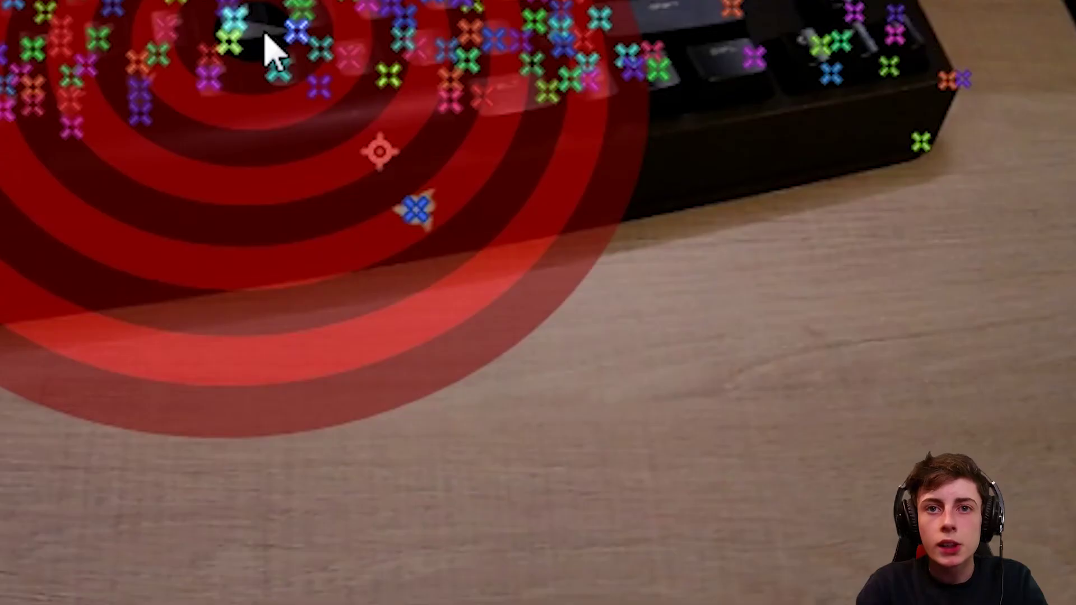
left_click(540, 174)
right_click(540, 173)
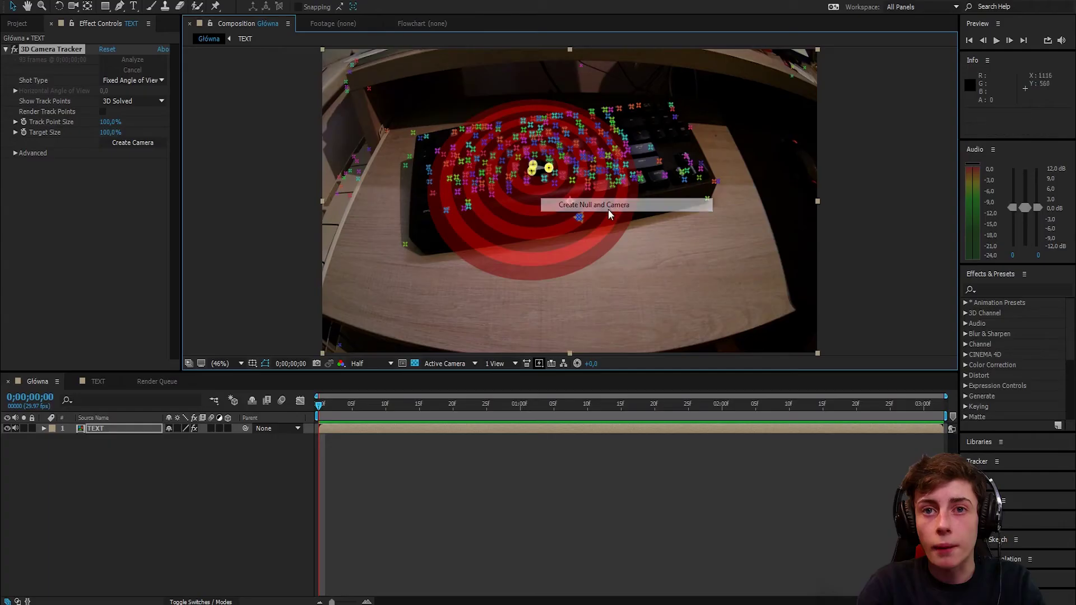
left_click(532, 171)
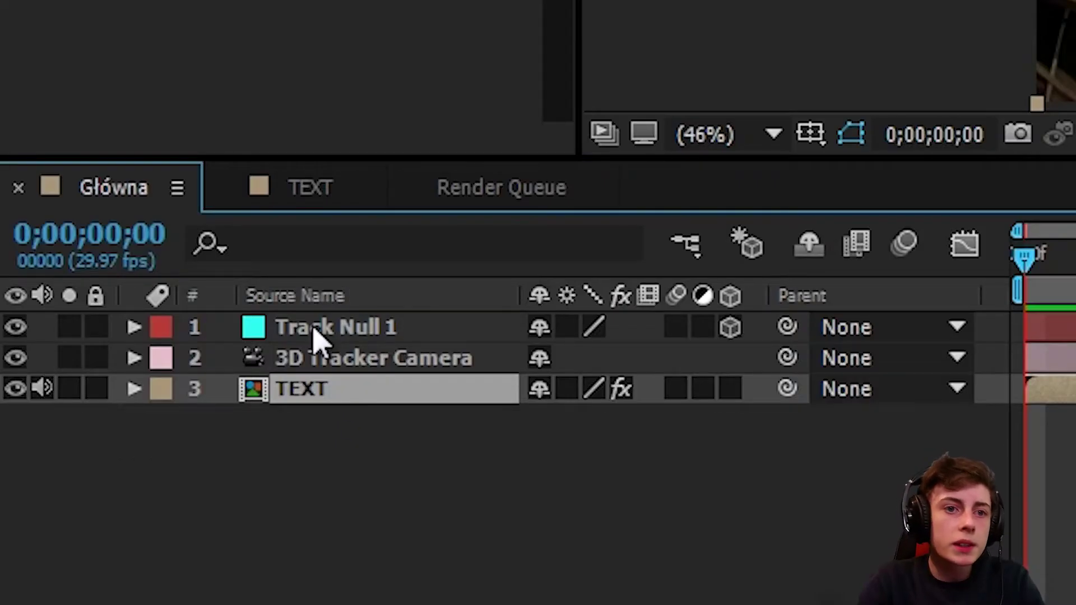
left_click(314, 331)
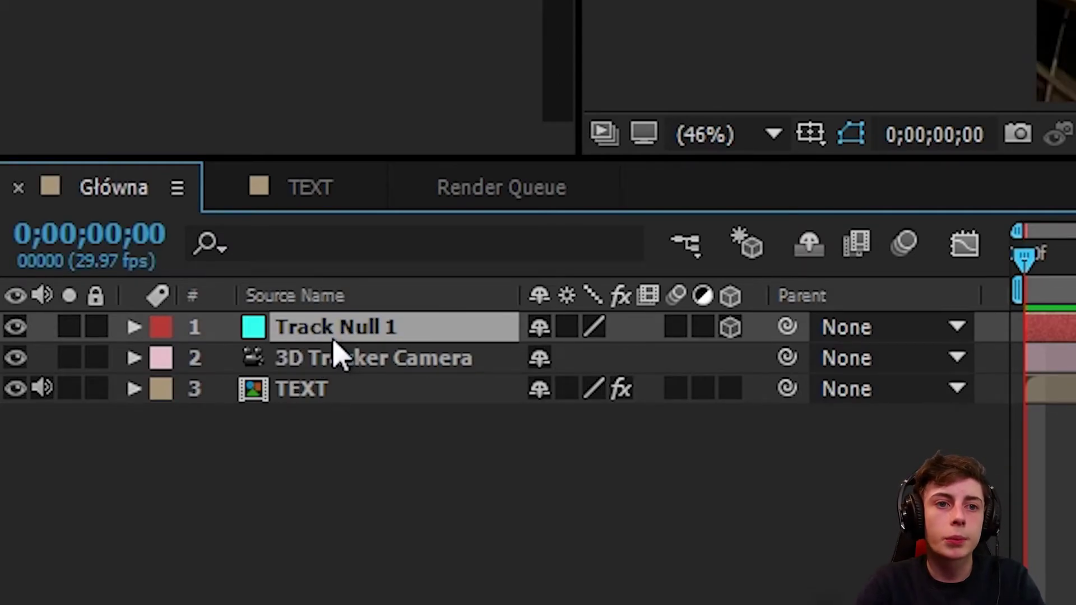
double_click(335, 340)
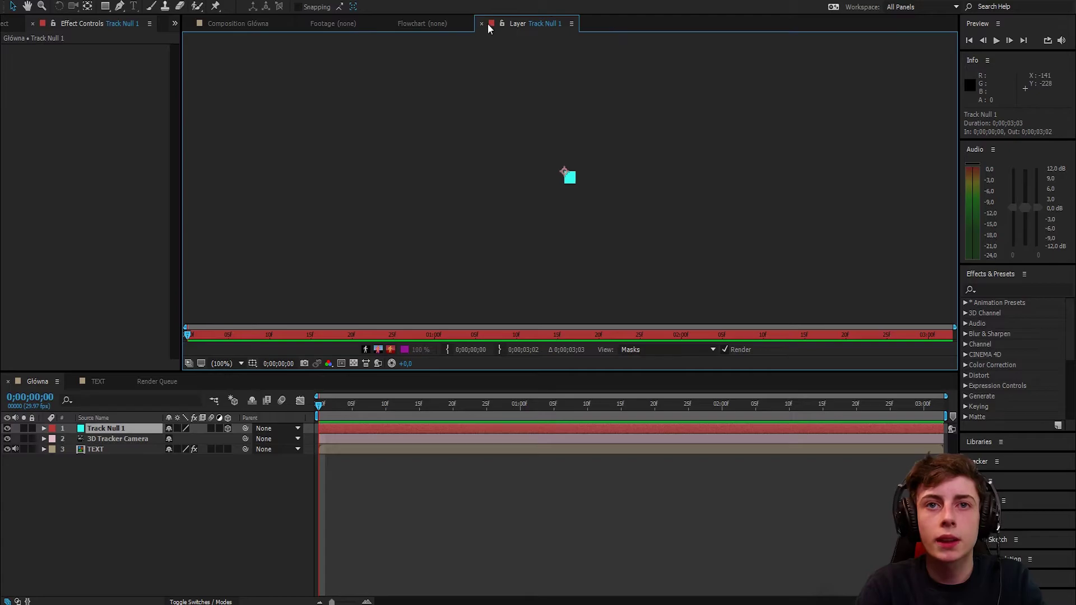
left_click(481, 24)
left_click(249, 25)
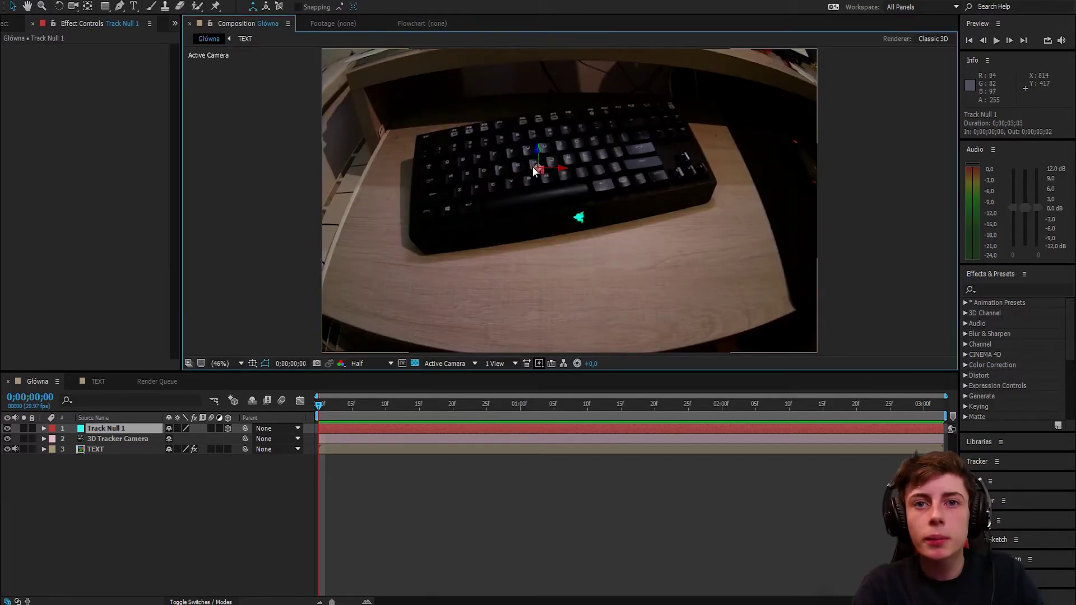
scroll(540, 160, "up", 4)
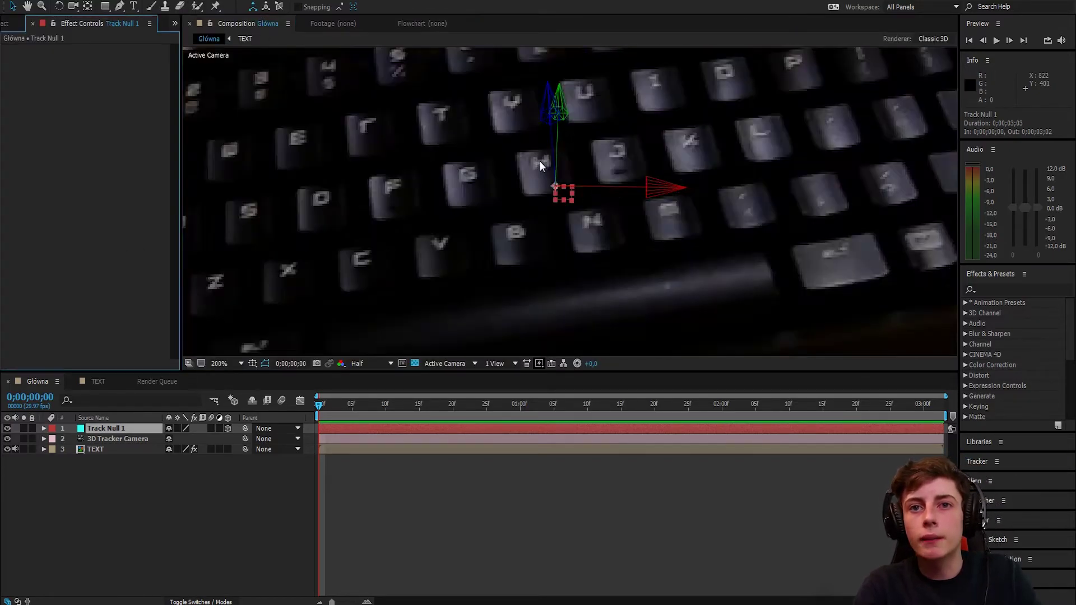
scroll(539, 160, "up", 1)
scroll(597, 216, "down", 6)
scroll(644, 227, "up", 4)
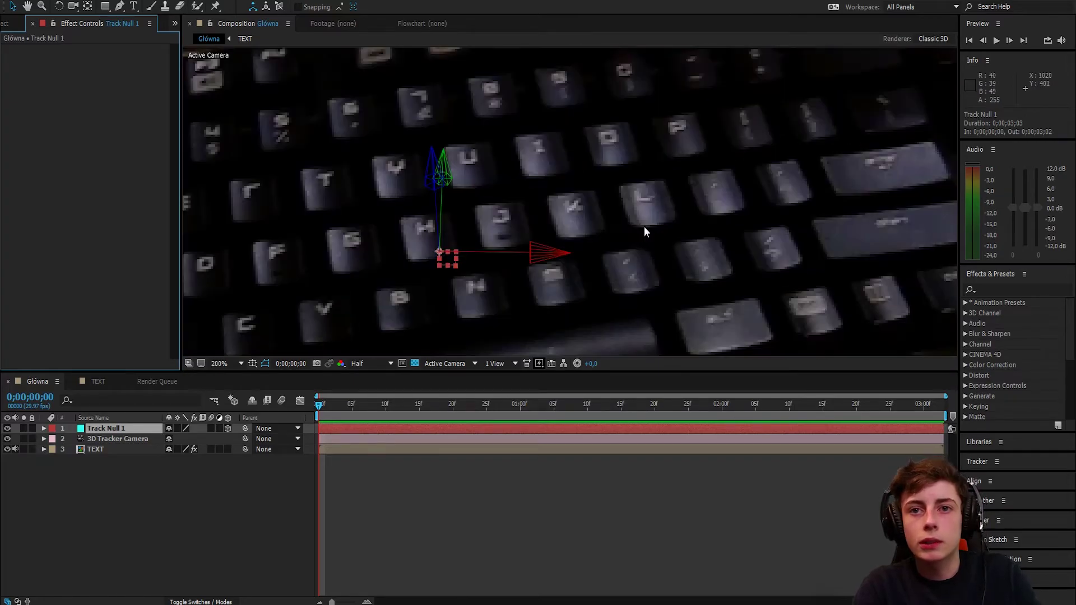
scroll(557, 217, "down", 5)
scroll(580, 240, "down", 3)
scroll(579, 240, "up", 1)
left_click(248, 363)
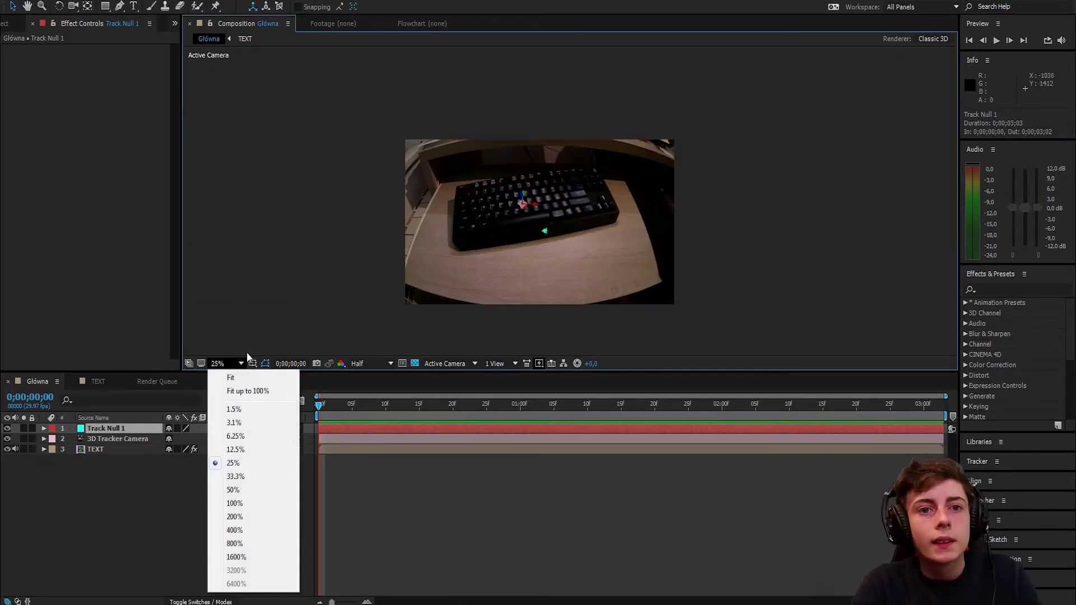
left_click(255, 390)
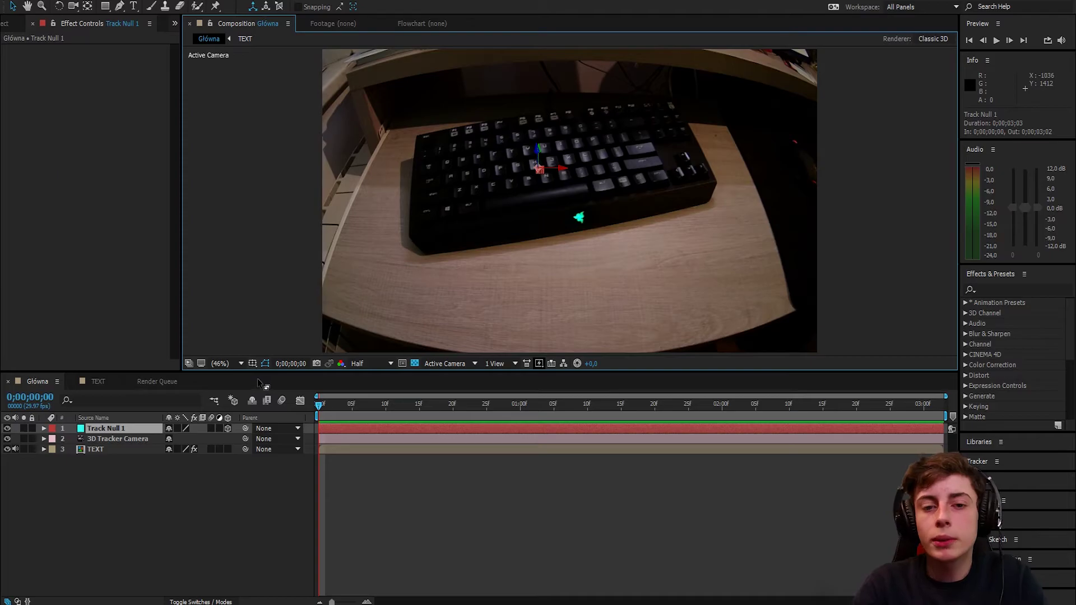
key("super")
left_click(241, 77)
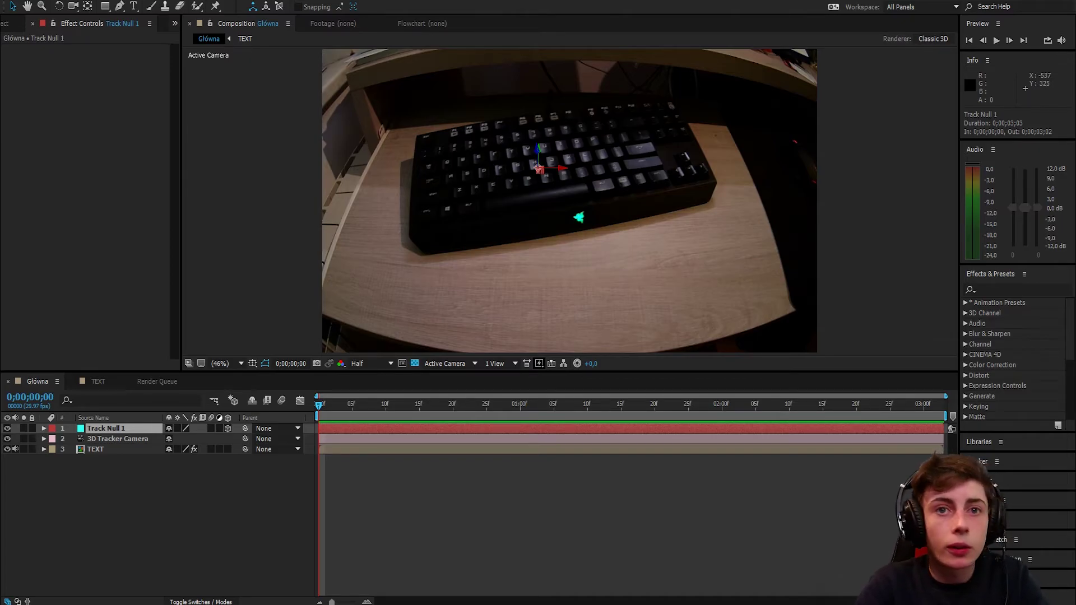
Step: Import LOGO BEZ TŁA biale.png into the project and place it as a layer above Track Null 1
left_click_drag(0, 257, 31, 226)
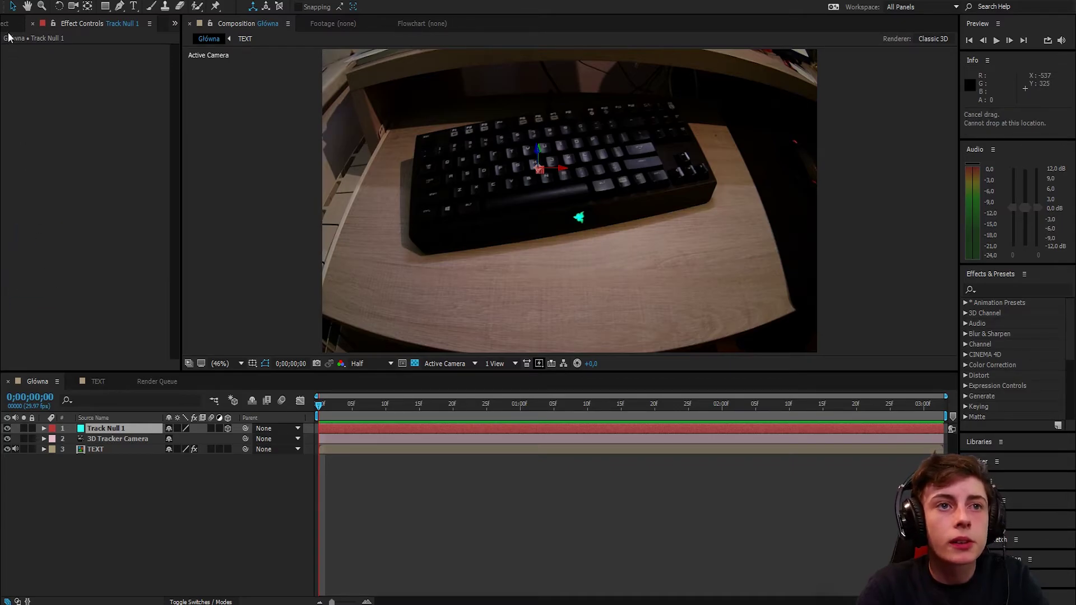
left_click(6, 23)
left_click(21, 244)
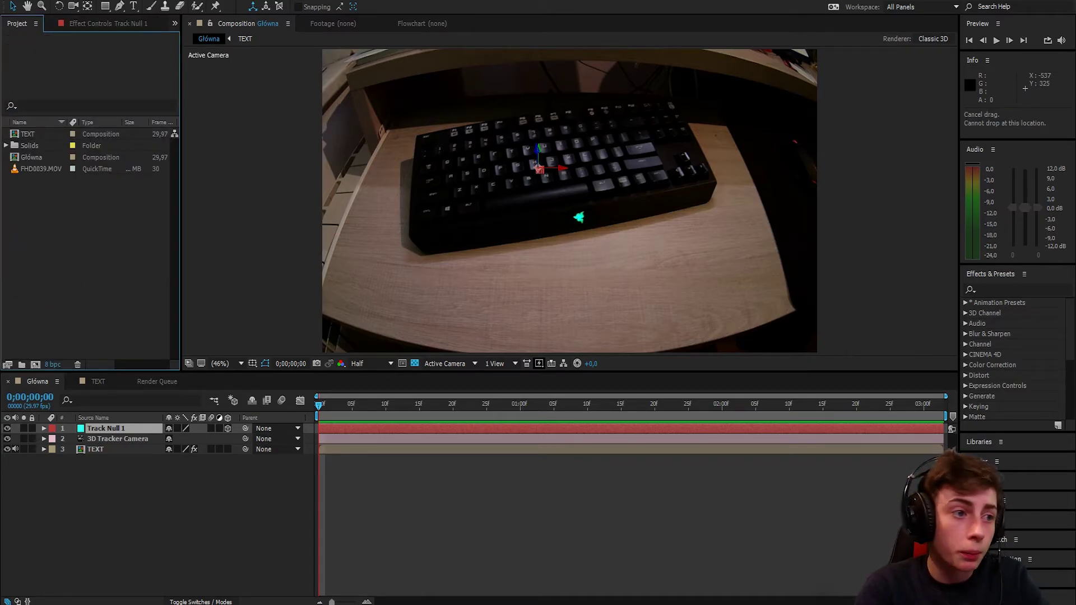
left_click_drag(0, 308, 28, 309)
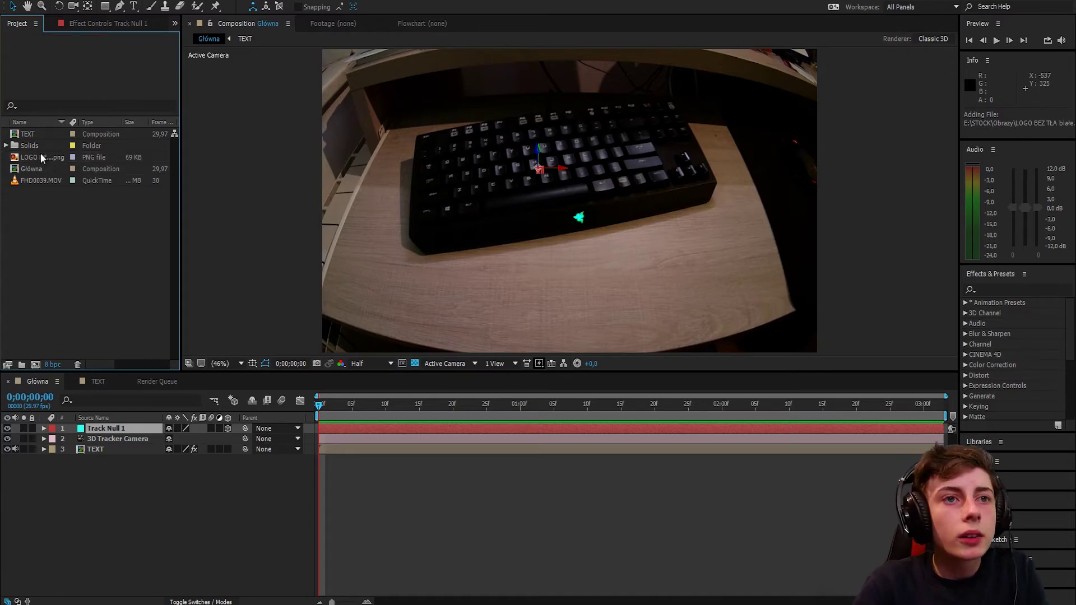
left_click_drag(42, 157, 106, 210)
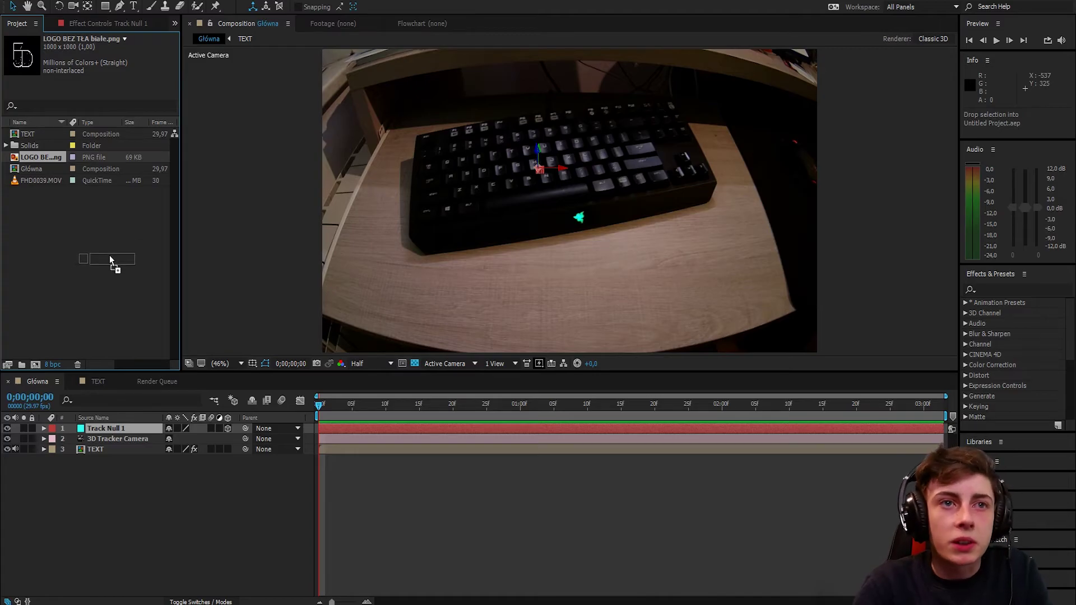
mouse_move(107, 253)
left_mouse_down()
mouse_move(106, 431)
mouse_move(96, 427)
left_mouse_up()
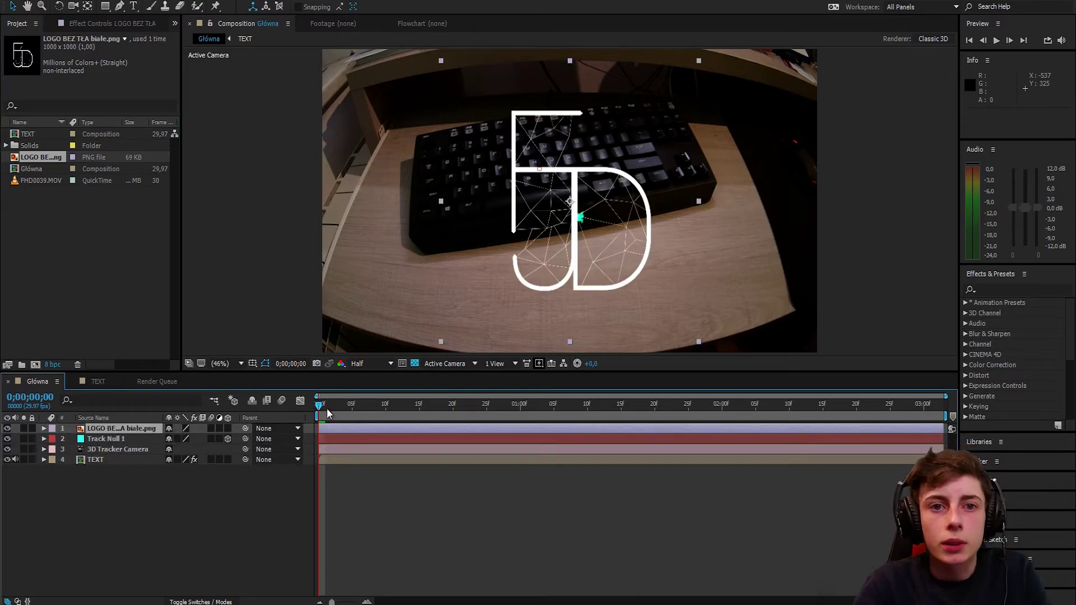
Step: Scale the 5D logo down to about 42% and position it over the keyboard's upper keys
mouse_move(441, 342)
left_mouse_down()
mouse_move(469, 264)
mouse_move(529, 318)
mouse_move(471, 328)
mouse_move(553, 274)
mouse_move(488, 201)
left_mouse_up()
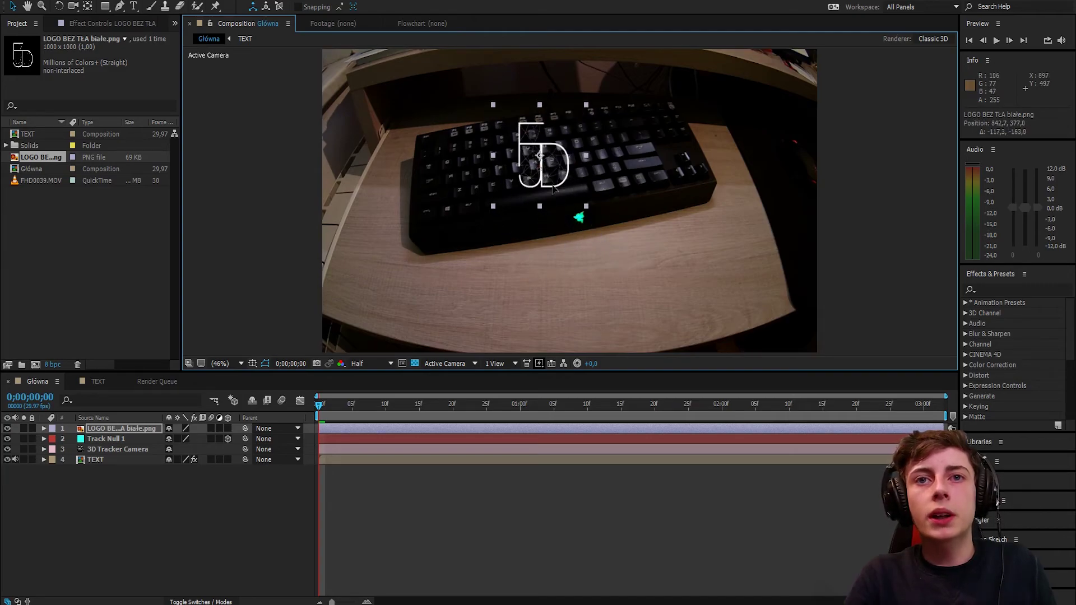
left_click(486, 193)
left_click(485, 189)
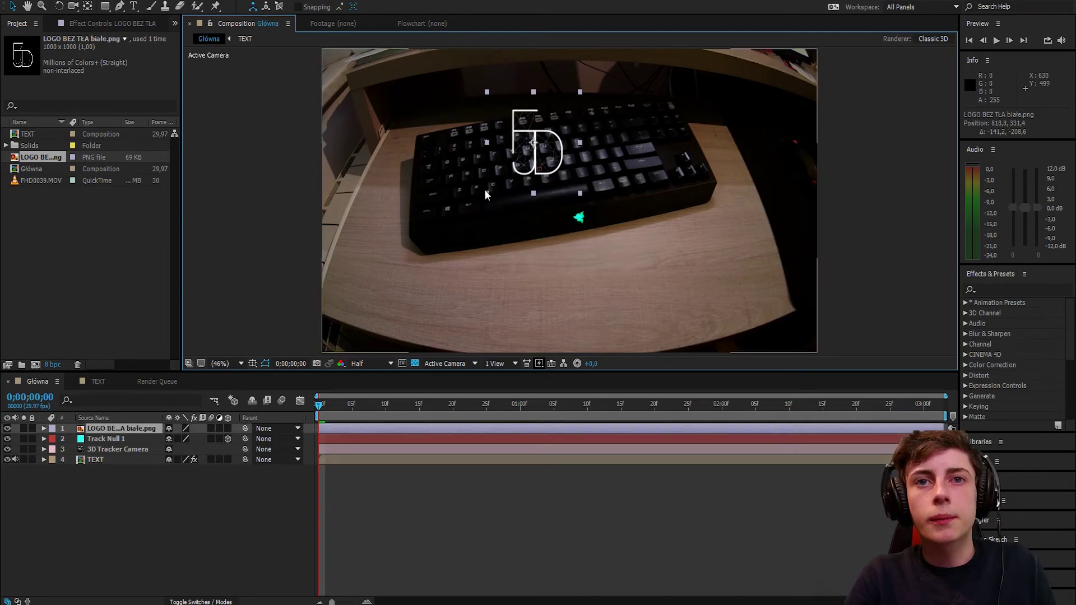
left_click(489, 190)
left_click_drag(557, 169, 538, 157)
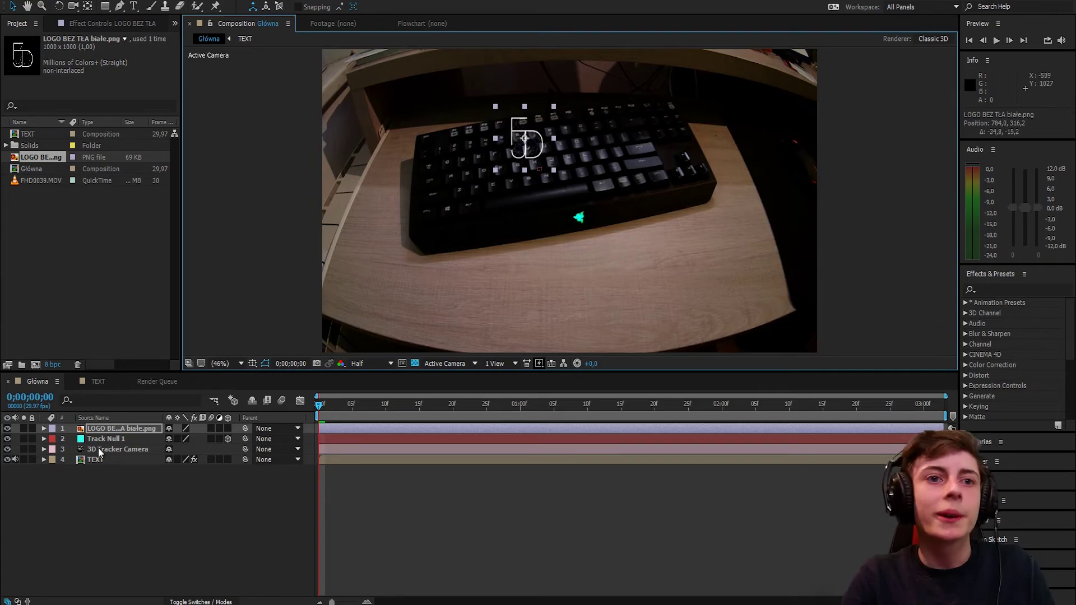
Step: Parent the logo layer to Track Null 1
left_click(119, 440)
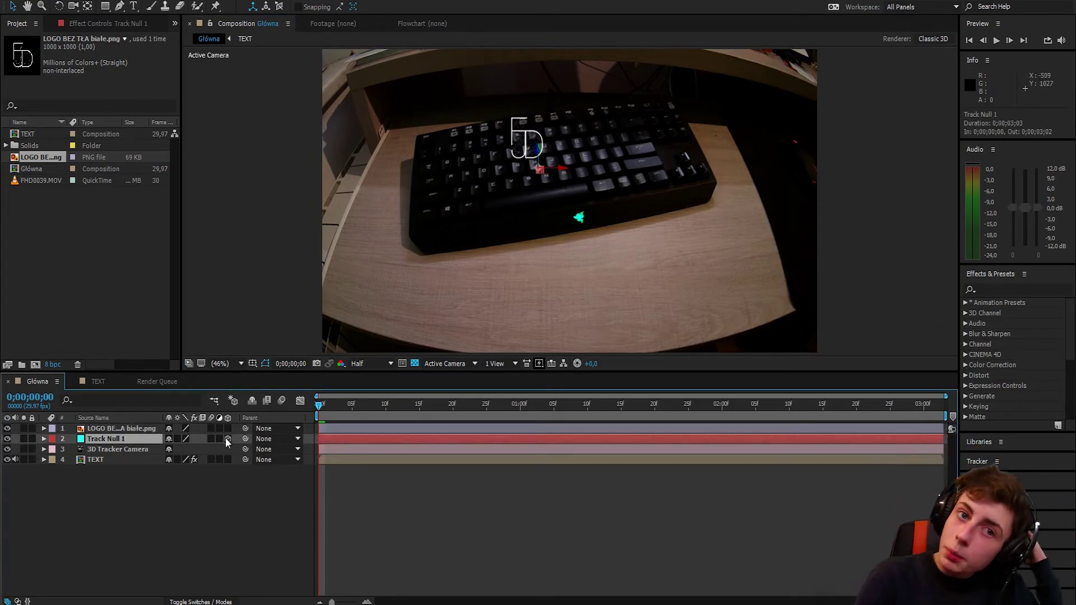
left_click(148, 429)
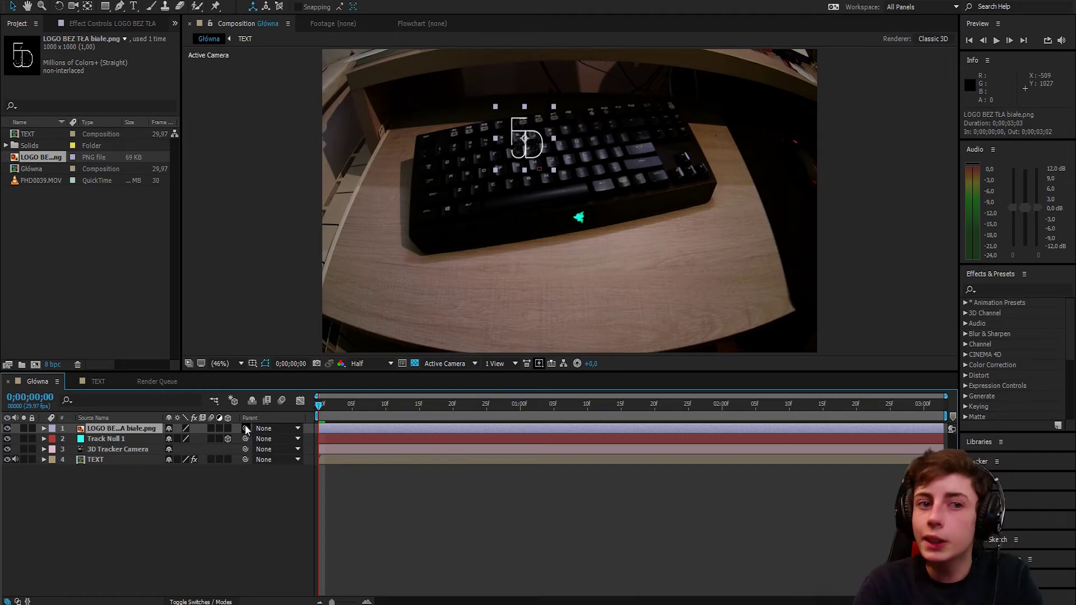
left_click_drag(247, 428, 207, 437)
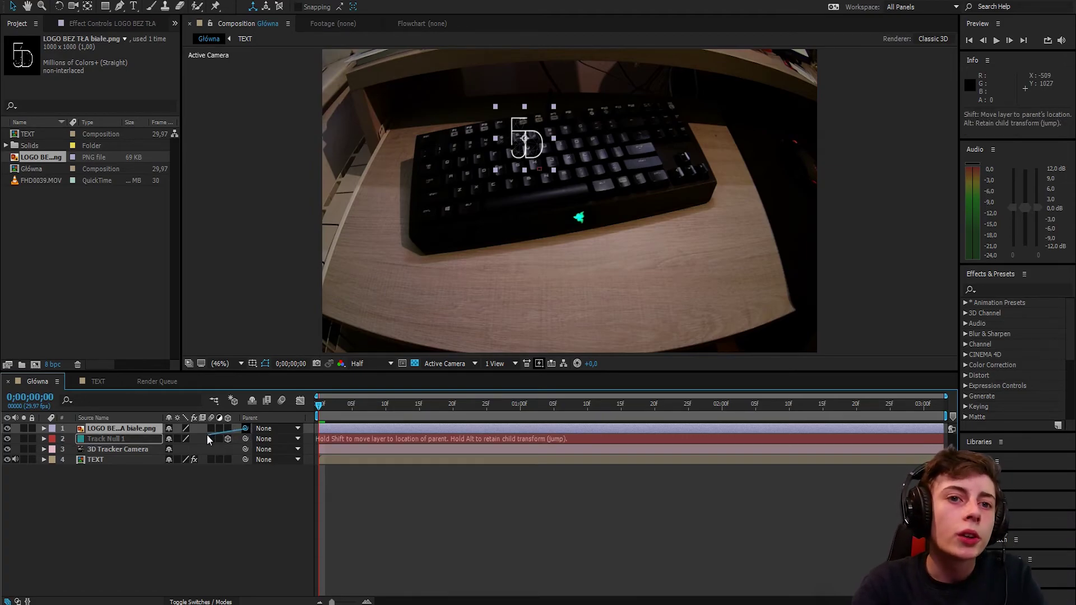
left_click_drag(127, 438, 142, 439)
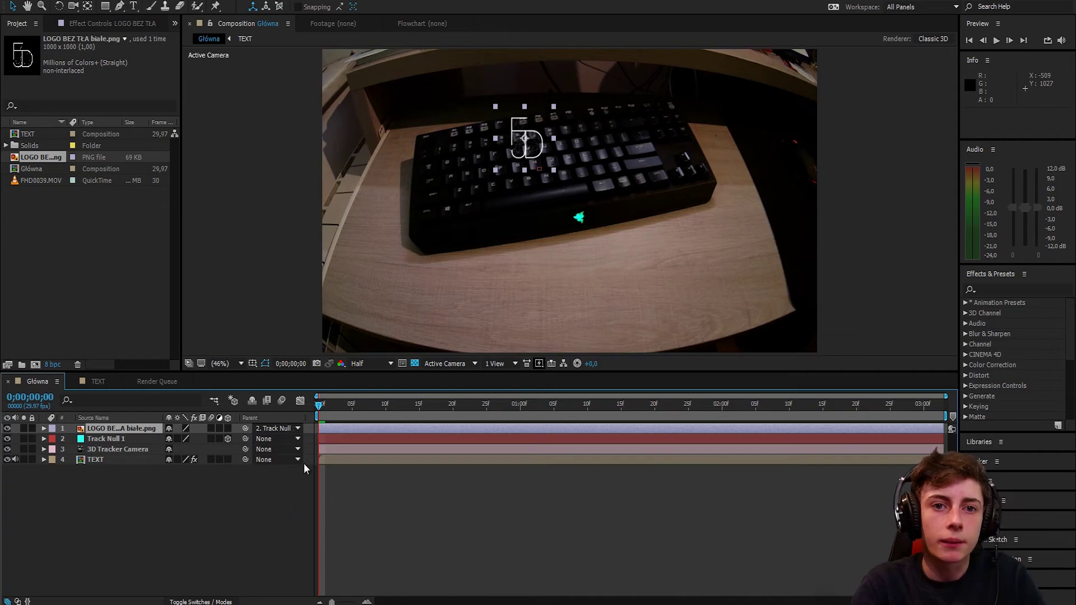
Step: Preview from 0;00;00;05, enable the logo's 3D Layer switch, and scrub to check its motion
left_click(313, 526)
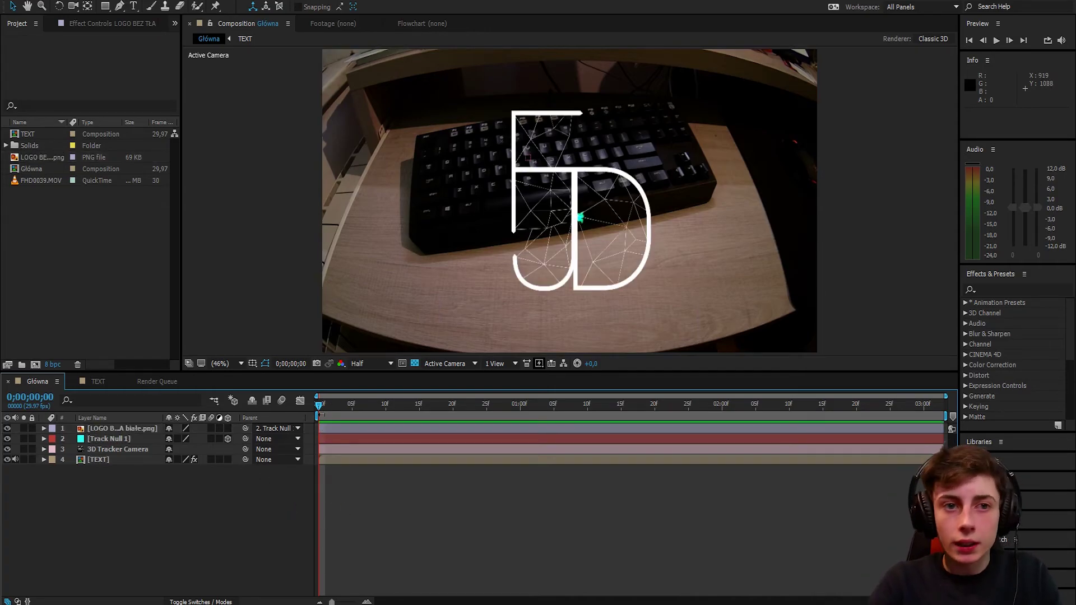
left_click_drag(318, 407, 356, 406)
key("space")
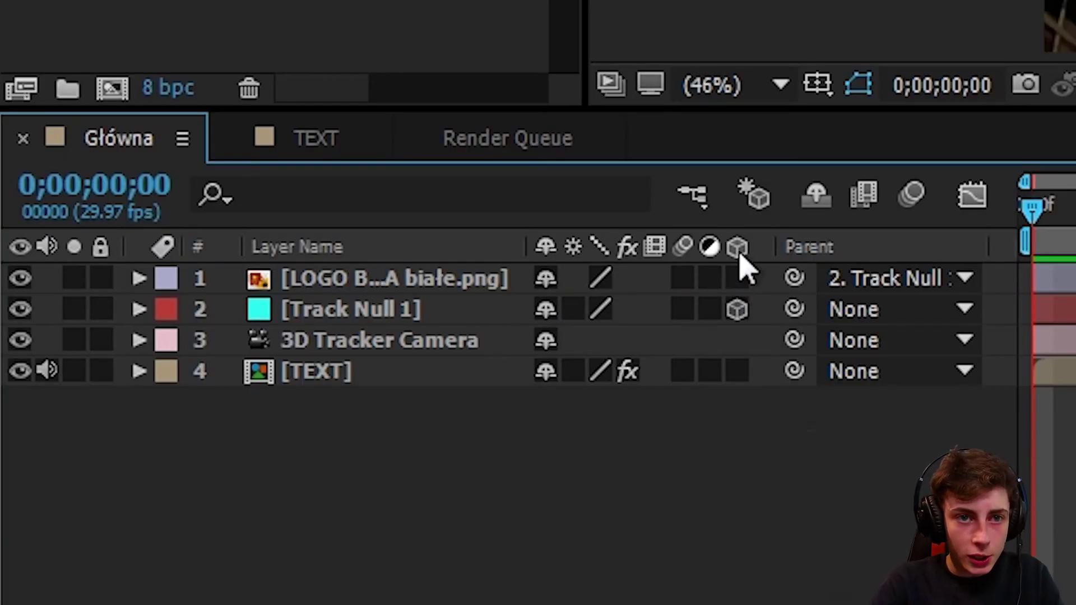
left_click(745, 280)
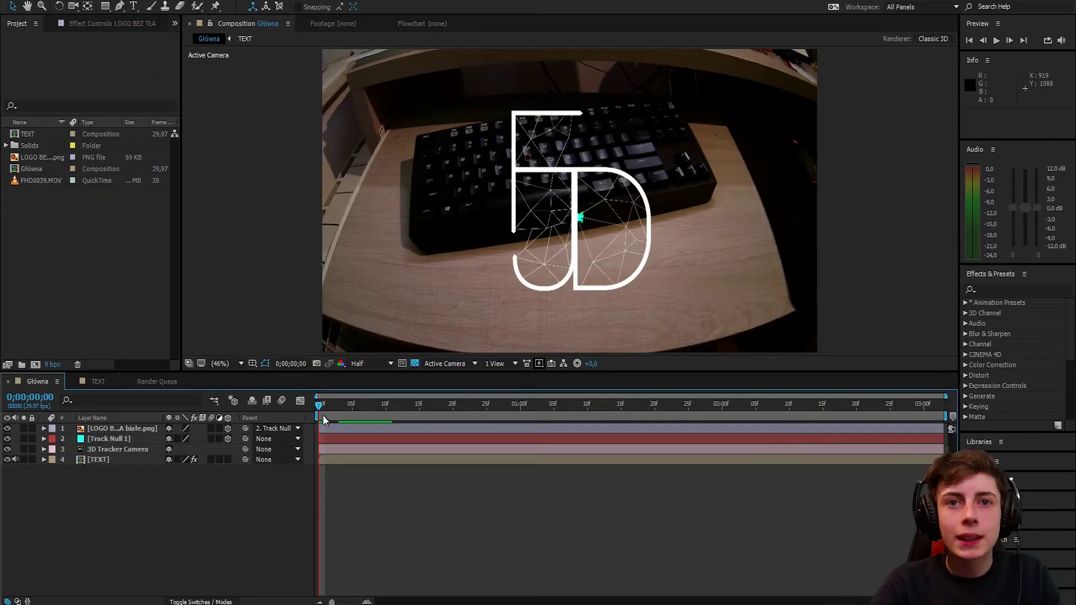
mouse_move(322, 415)
left_mouse_down()
mouse_move(505, 415)
mouse_move(375, 437)
mouse_move(580, 427)
mouse_move(270, 417)
left_mouse_up()
Step: Select the logo layer and check its Transform properties
left_click(102, 428)
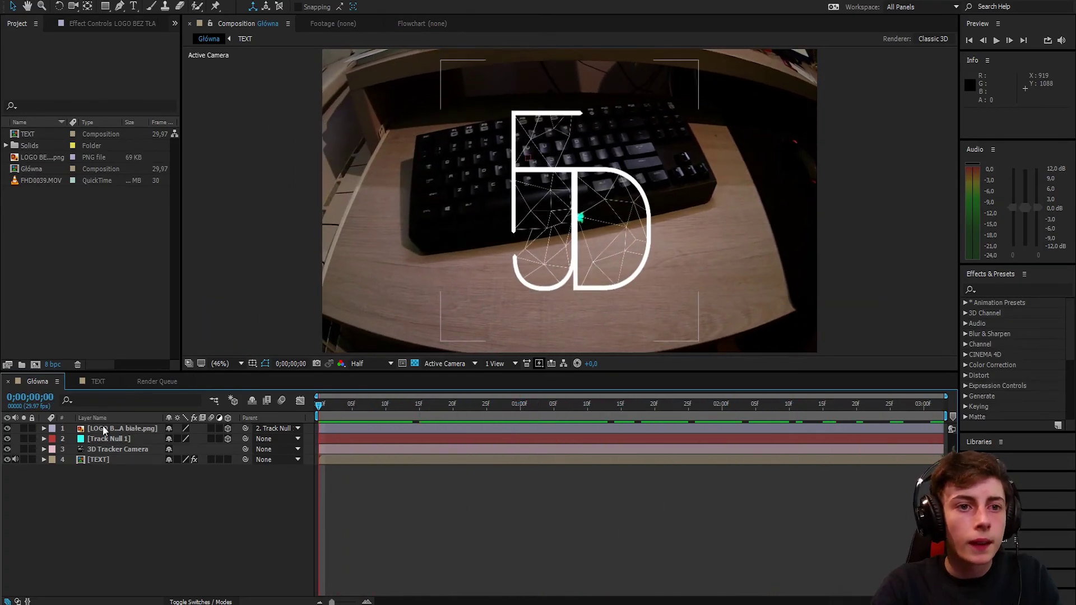
left_click(43, 429)
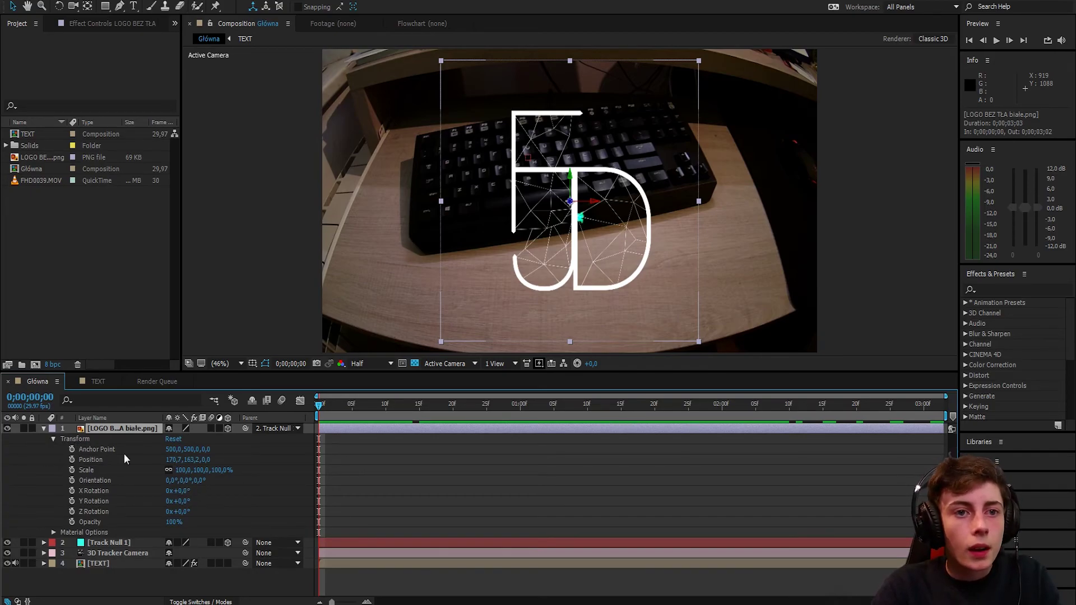
key("F2")
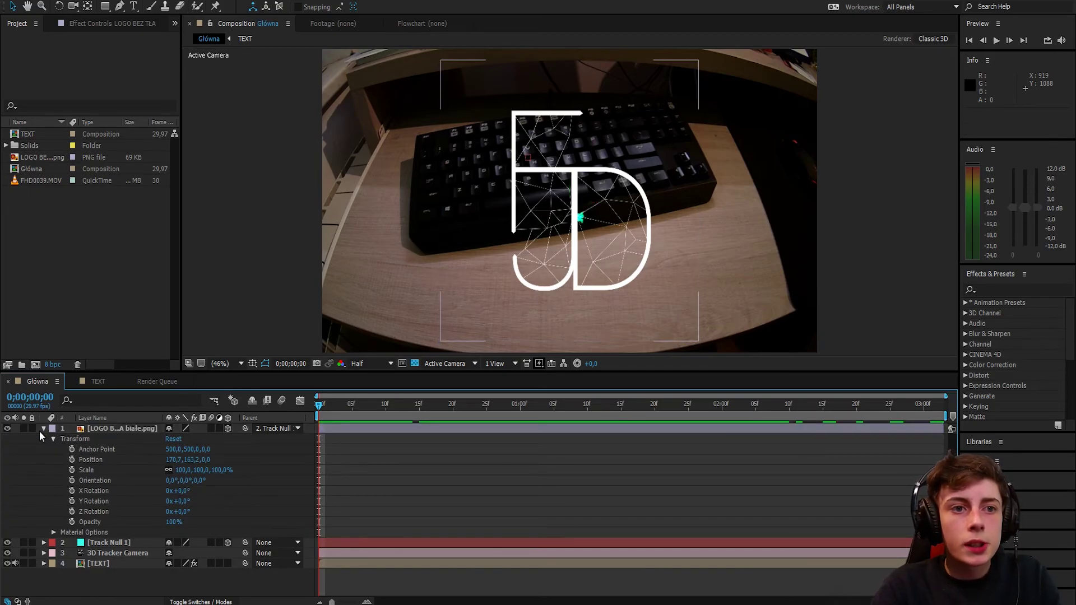
left_click(43, 429)
left_click(475, 304)
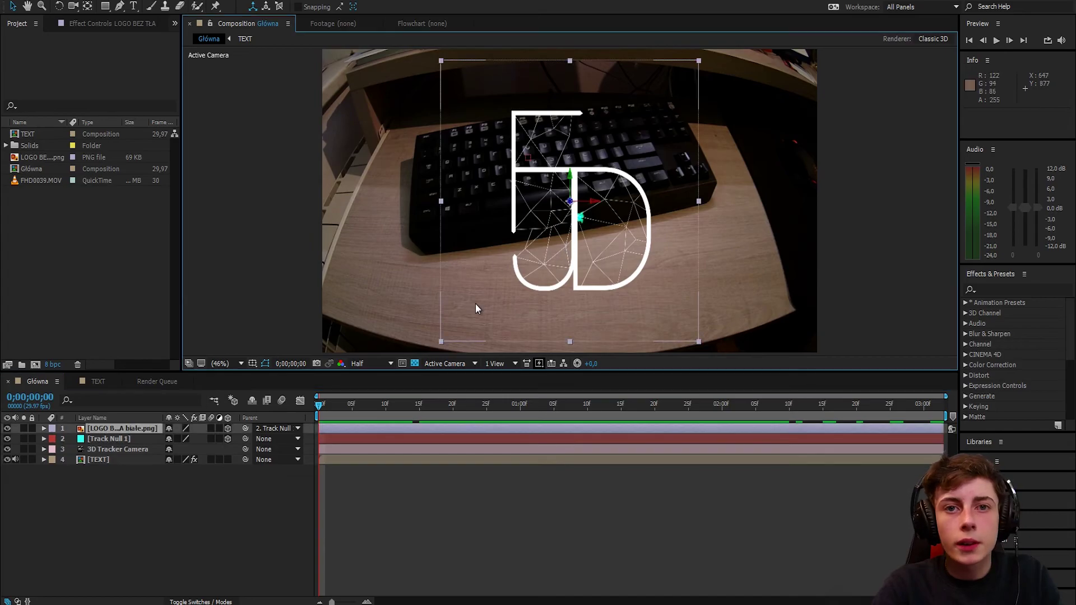
left_click(441, 338)
left_click(453, 323)
Step: Scale the logo down and nudge it up-left with Shift+arrow keys over the keys
left_click_drag(441, 338, 511, 287)
left_click_drag(583, 239, 589, 227)
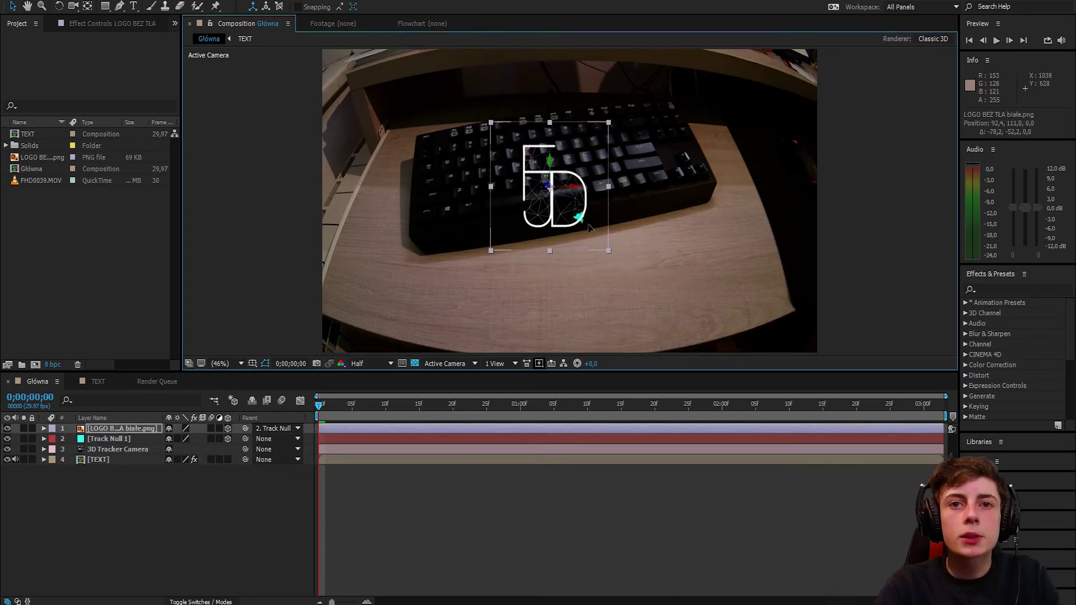
key("shift+Left")
key("shift+Up")
key("shift+Left")
key("shift+Up")
key("shift+Left")
key("shift+Up")
key("shift+Left")
key("shift+Up")
key("shift+Left")
key("shift+Up")
key("shift+Left")
key("shift+Up")
key("shift+Left")
key("shift+Up")
key("shift+Left")
key("shift+Up")
key("shift+Up")
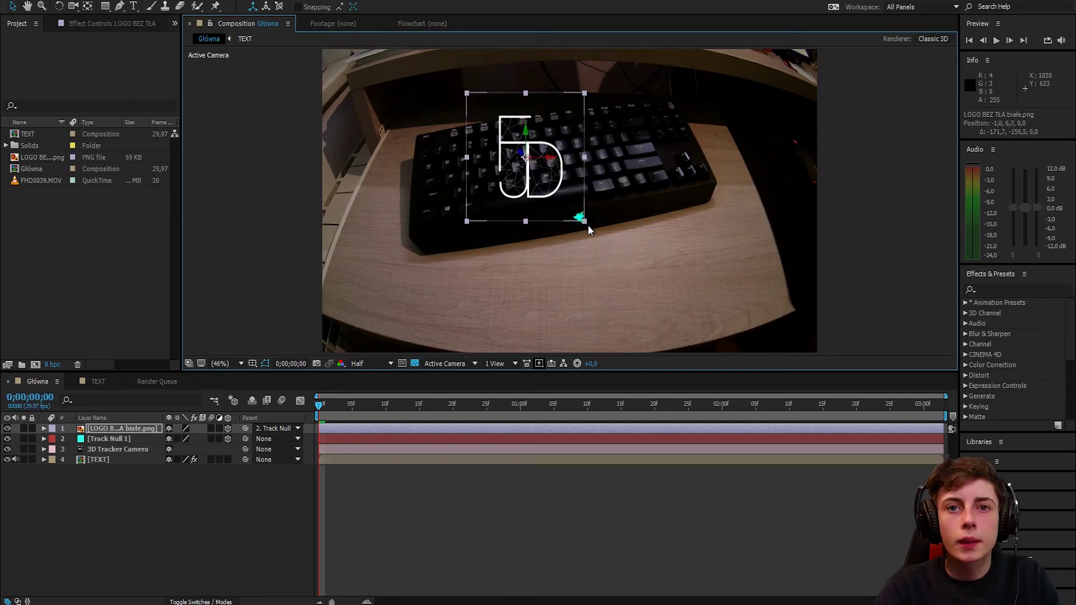
key("space")
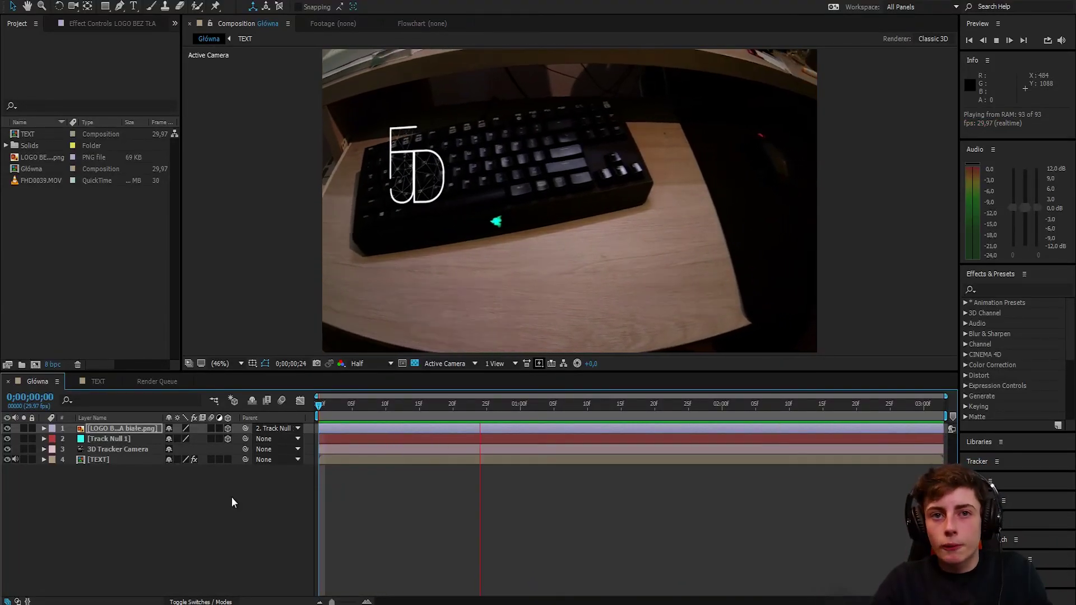
key("space")
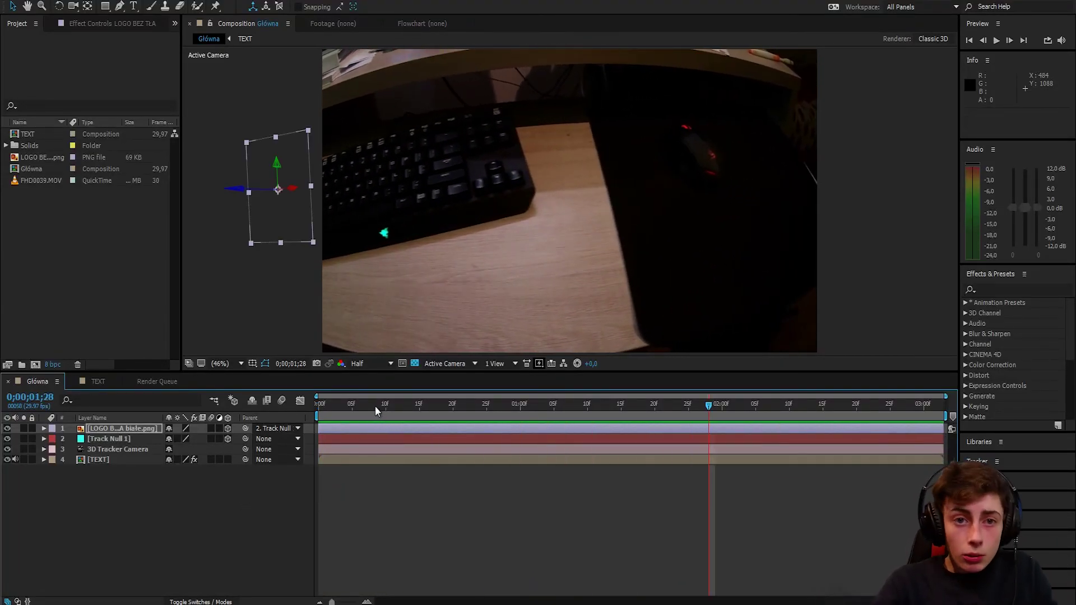